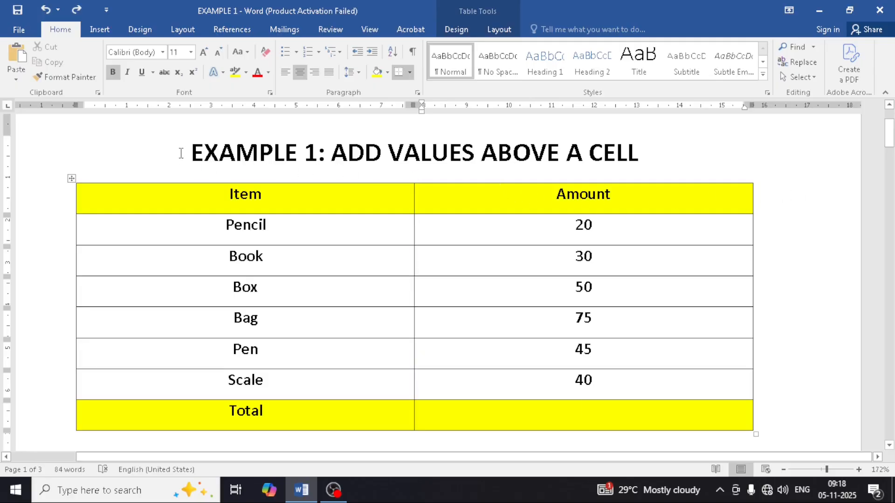
Insert a field with the formula =sum(above) in the Total row's Amount cell of the Example 1 table and calculate it
{"action": "left_click_drag", "start_coordinate": [181, 154], "coordinate": [632, 156]}
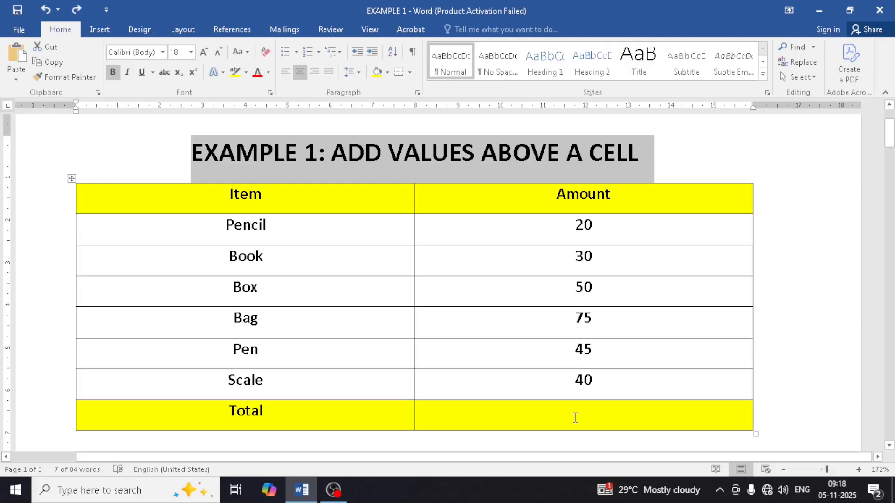
{"action": "left_click", "coordinate": [575, 418]}
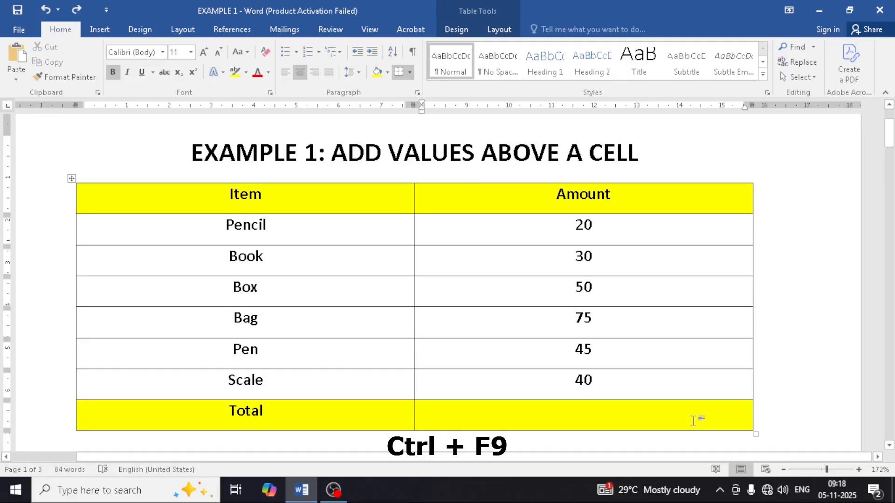
{"action": "key", "text": "ctrl+F9"}
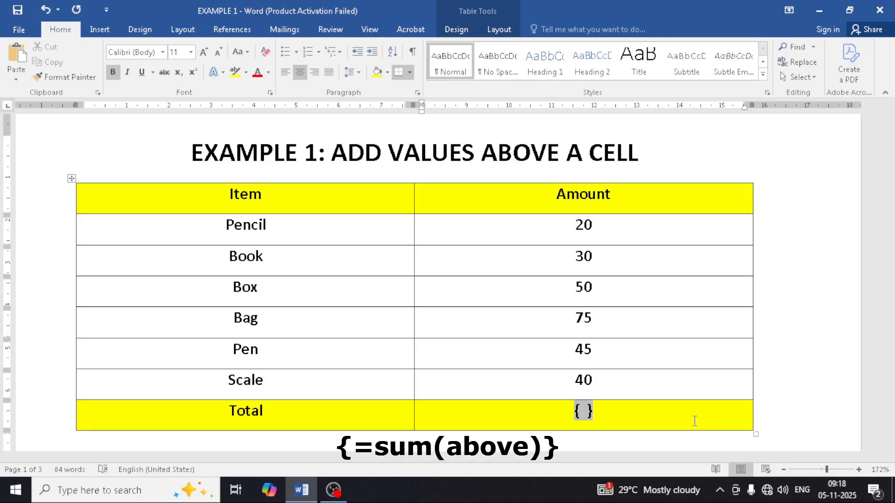
{"action": "type", "text": "=sum"}
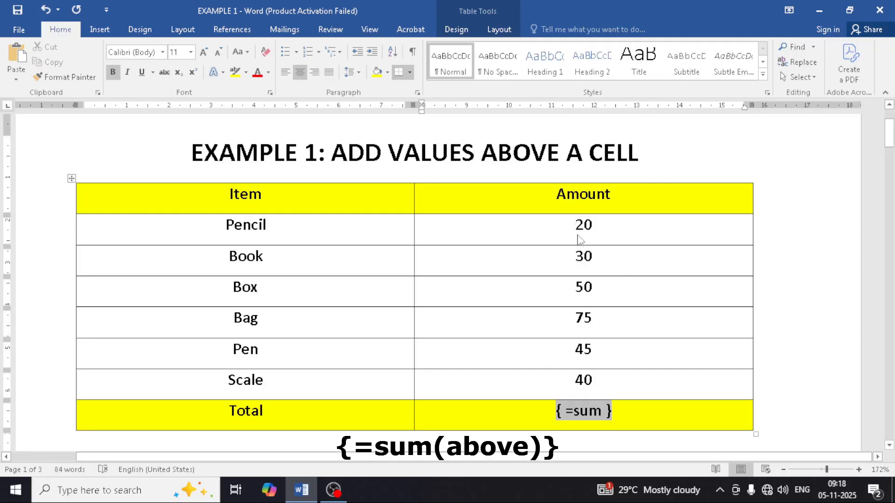
{"action": "mouse_move", "coordinate": [575, 228]}
{"action": "left_mouse_down"}
{"action": "mouse_move", "coordinate": [600, 304]}
{"action": "mouse_move", "coordinate": [600, 370]}
{"action": "left_mouse_up"}
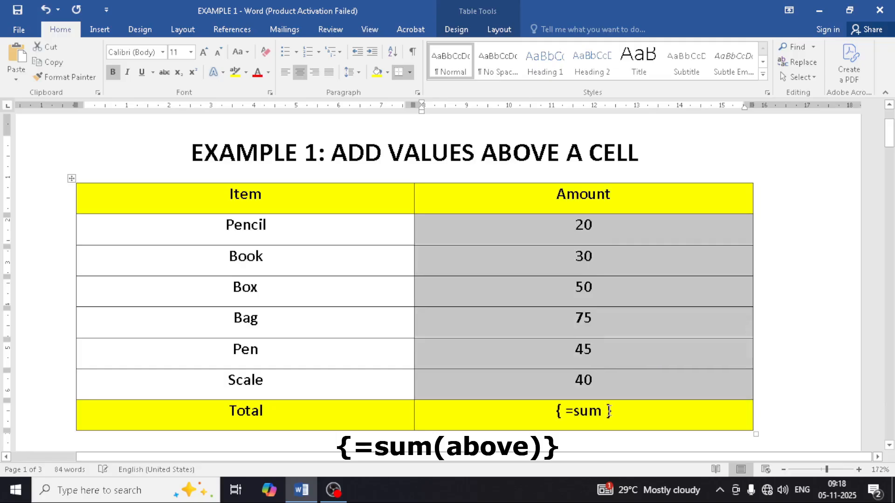
{"action": "left_click", "coordinate": [602, 411]}
{"action": "type", "text": "(abo"}
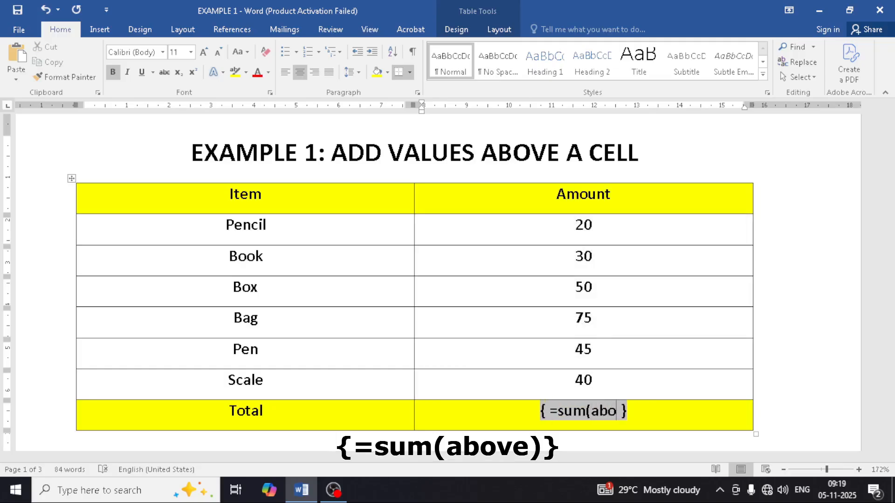
{"action": "type", "text": "ve"}
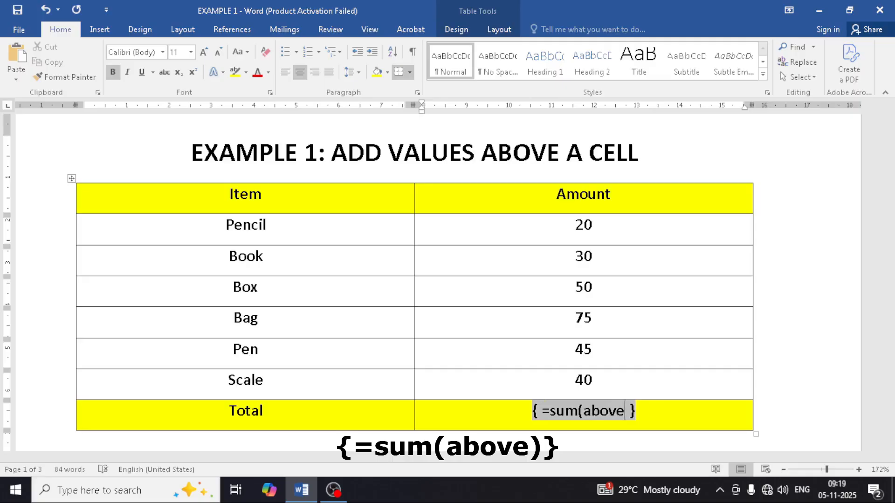
{"action": "type", "text": ")"}
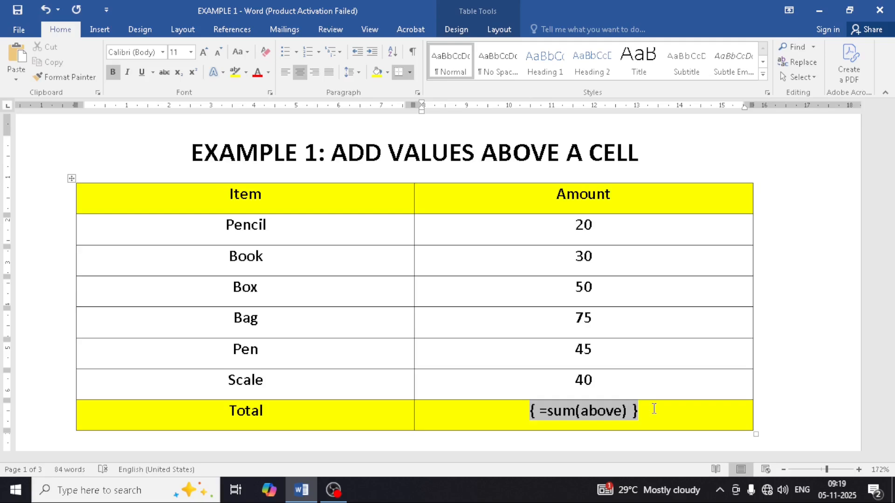
{"action": "key", "text": "F9"}
{"action": "key", "text": "F9"}
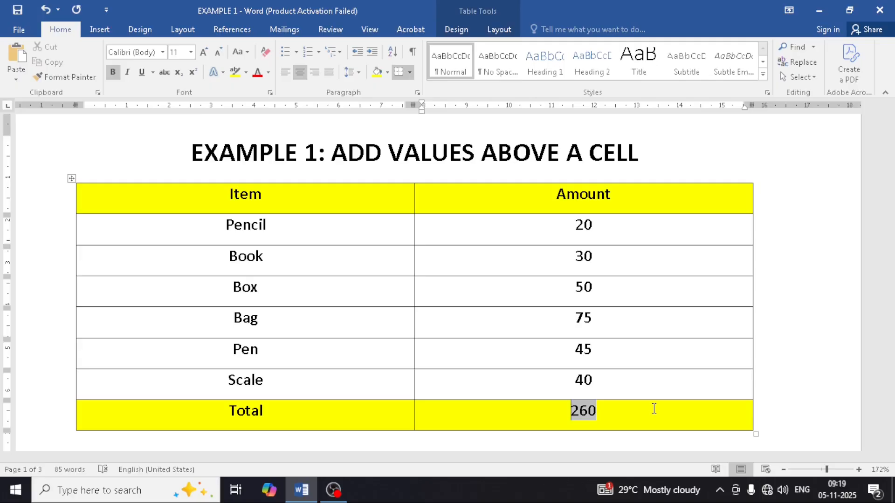
Insert an empty field in the Total cell of the first student's row in the Example 2 table
{"action": "scroll", "coordinate": [551, 331], "scroll_direction": "down", "scroll_amount": 10}
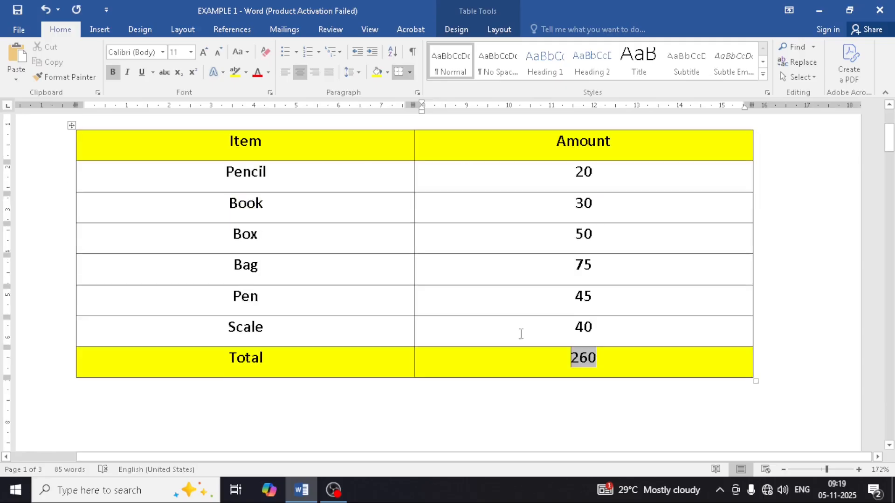
{"action": "scroll", "coordinate": [523, 335], "scroll_direction": "down", "scroll_amount": 10}
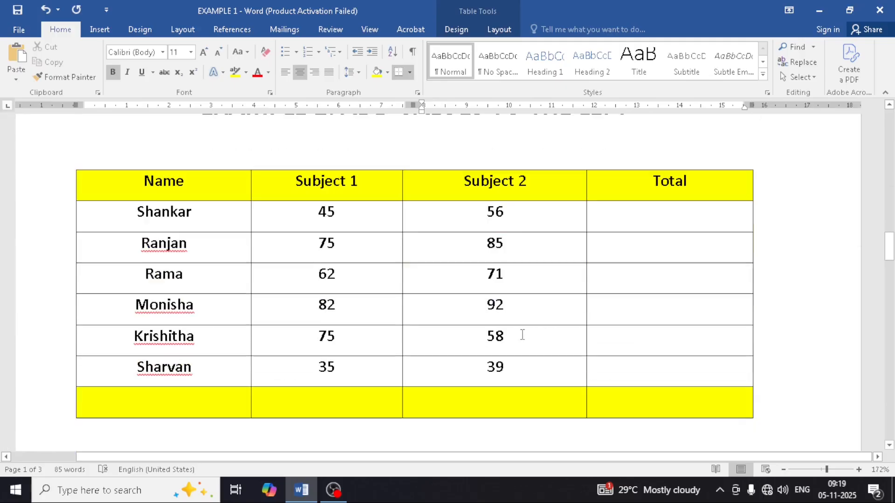
{"action": "scroll", "coordinate": [523, 334], "scroll_direction": "up", "scroll_amount": 2}
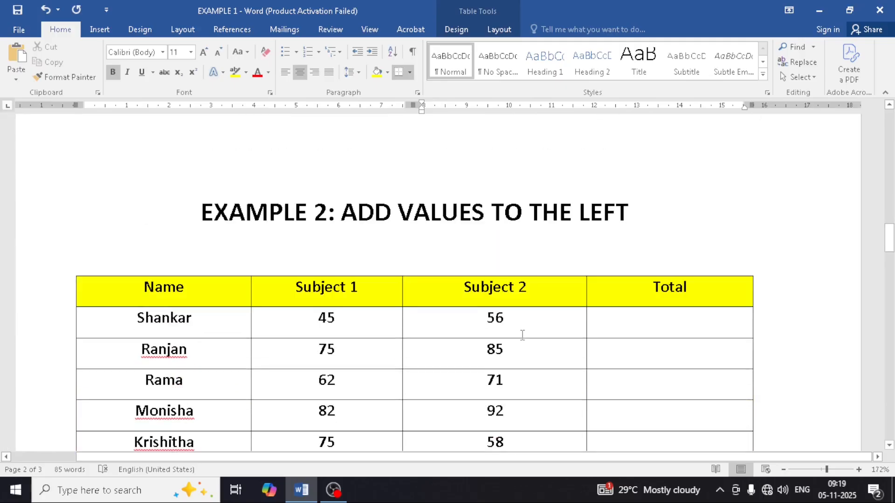
{"action": "scroll", "coordinate": [522, 334], "scroll_direction": "up", "scroll_amount": 15}
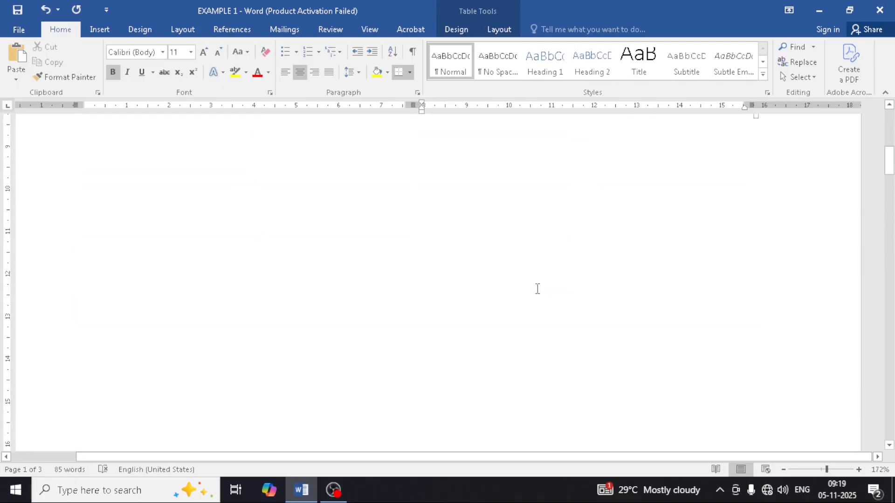
{"action": "scroll", "coordinate": [538, 289], "scroll_direction": "down", "scroll_amount": 10}
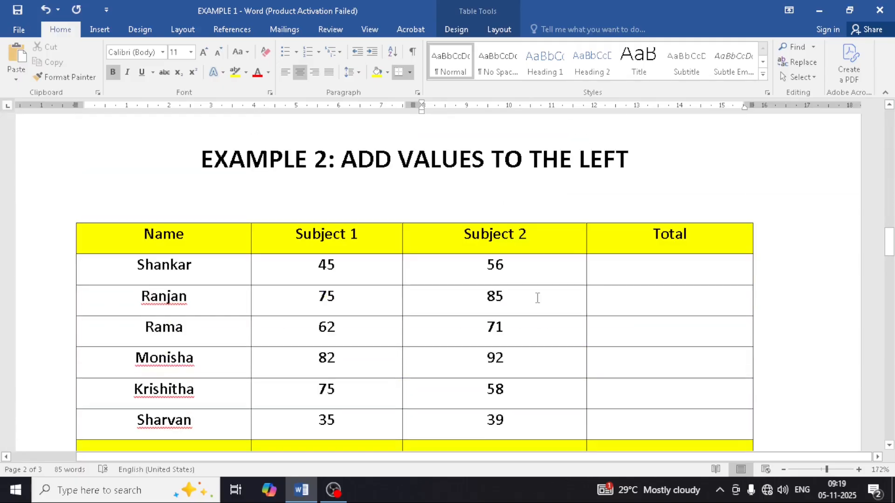
{"action": "left_click", "coordinate": [326, 264]}
{"action": "left_click", "coordinate": [502, 266]}
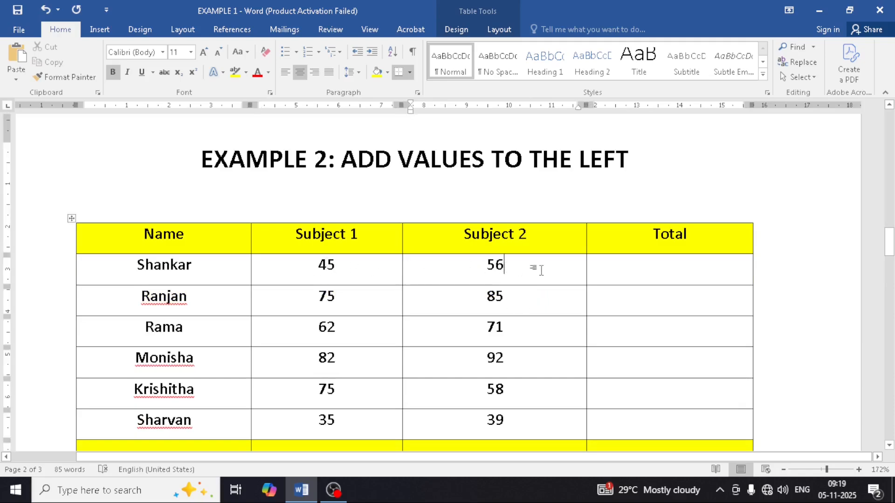
{"action": "left_click", "coordinate": [683, 274]}
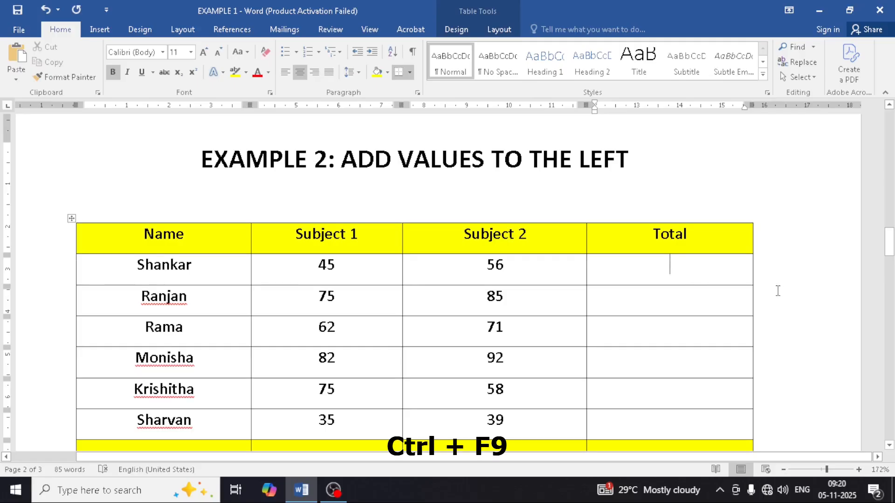
{"action": "key", "text": "ctrl+F9"}
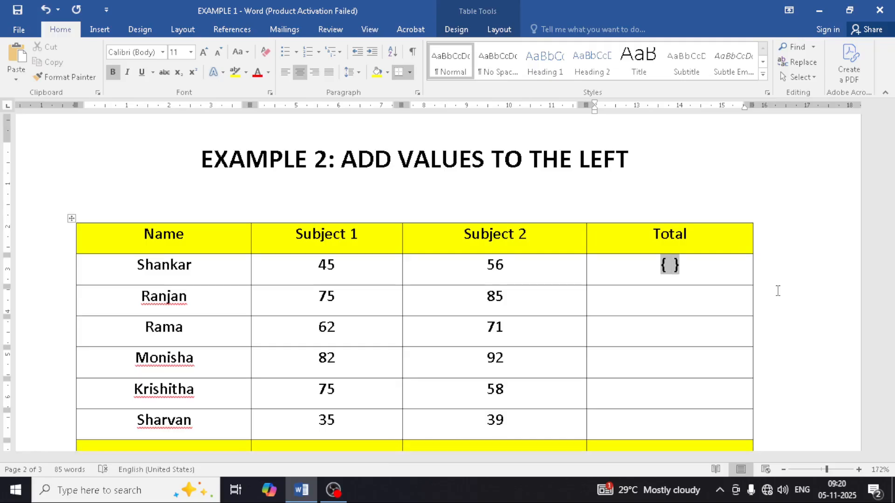
Enter the formula =sum(left) in the first student's Total field and calculate it
{"action": "type", "text": "=su"}
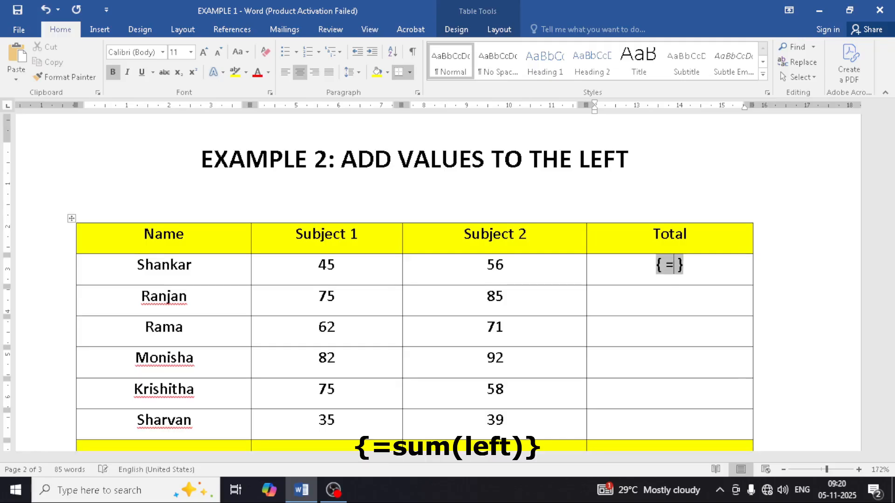
{"action": "type", "text": "m"}
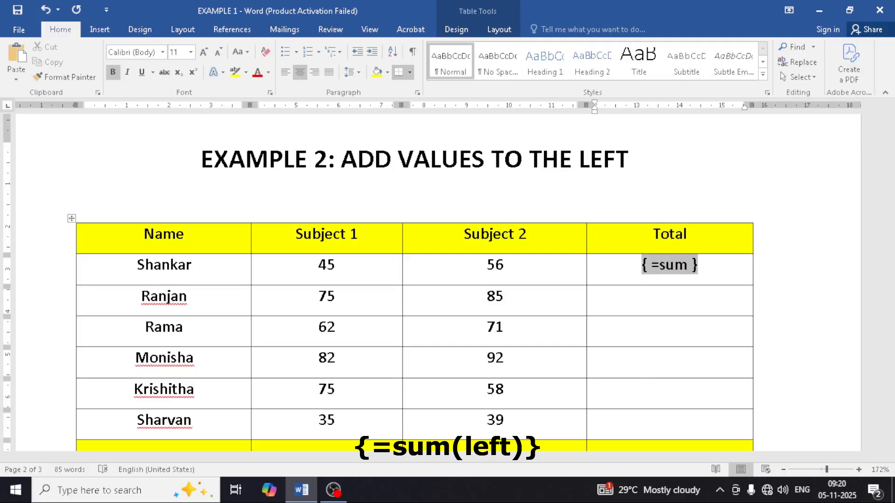
{"action": "type", "text": "("}
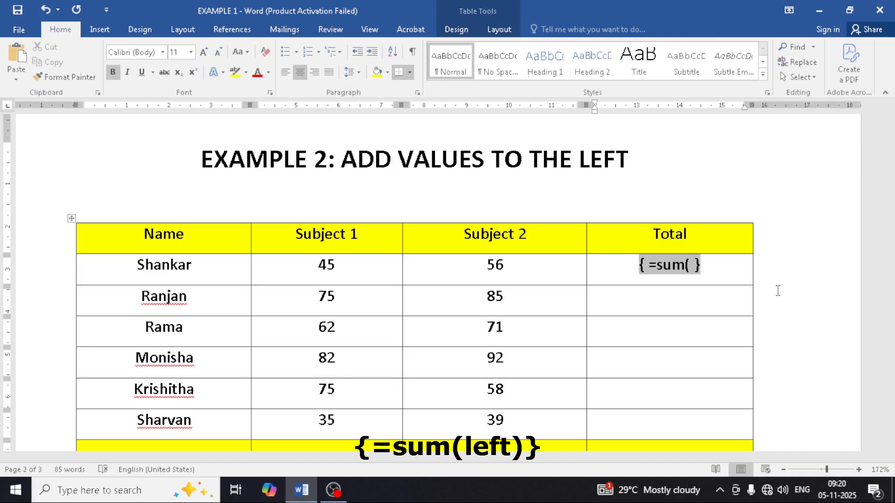
{"action": "type", "text": "le"}
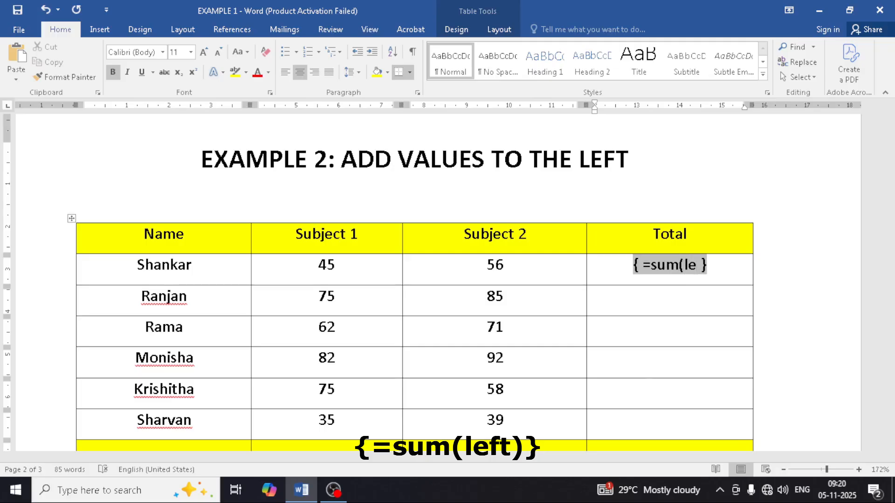
{"action": "type", "text": "ft"}
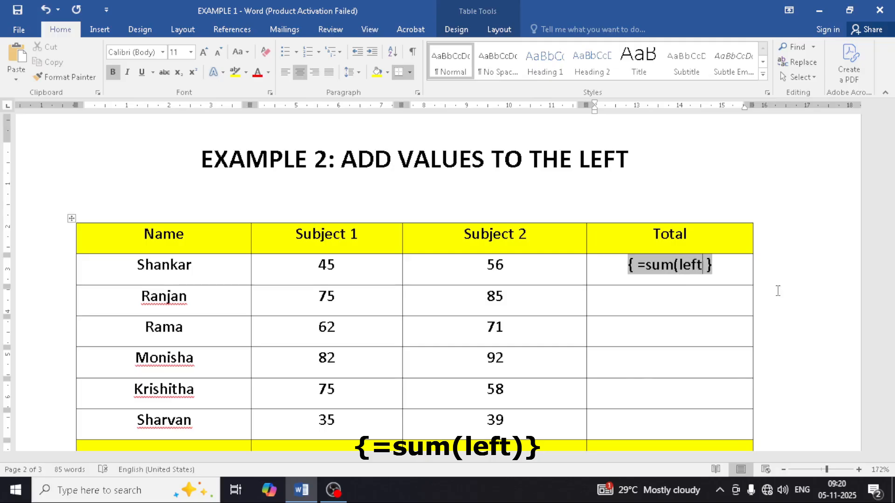
{"action": "type", "text": ")"}
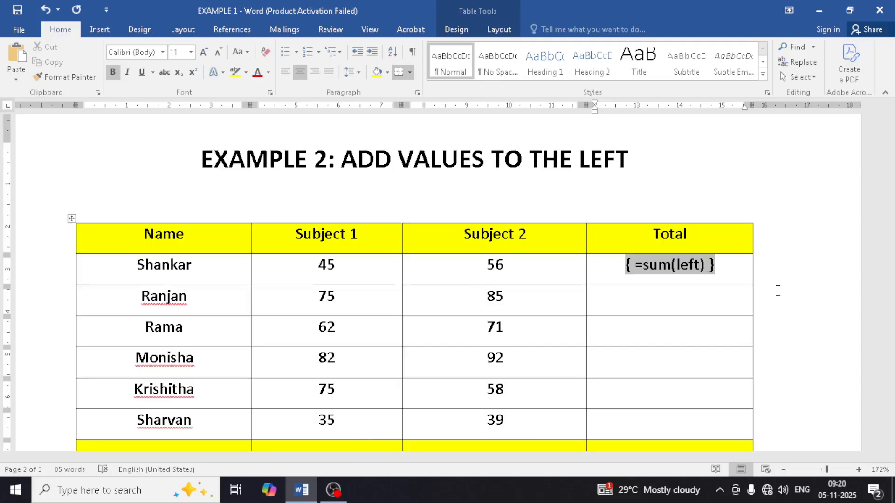
{"action": "key", "text": "F9"}
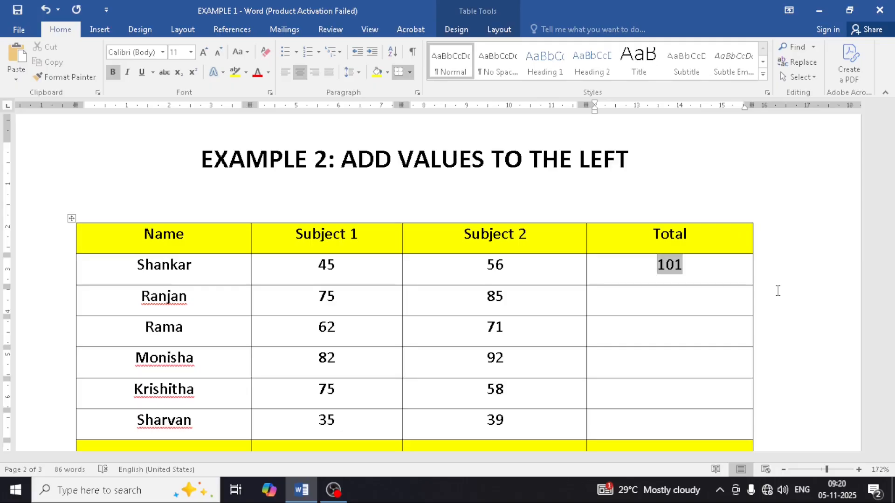
Insert a field with the formula =sum(left) in the second student's Total cell and calculate it
{"action": "left_click", "coordinate": [681, 301]}
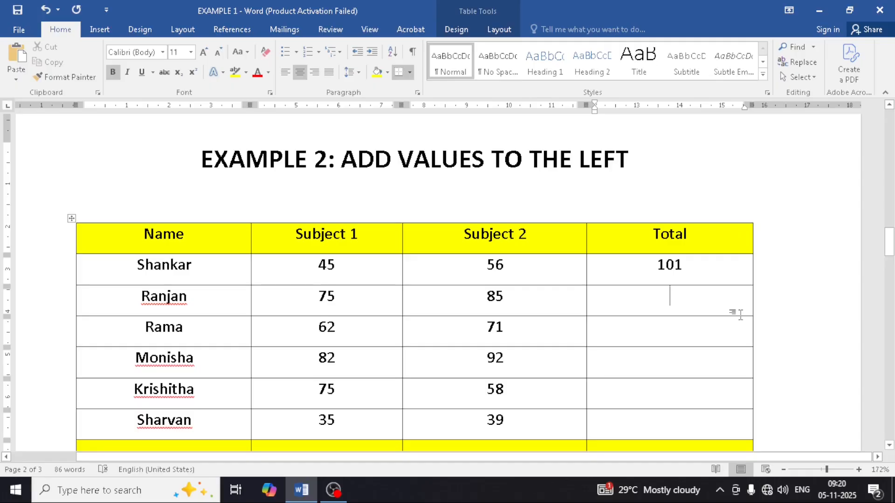
{"action": "key", "text": "ctrl+F9"}
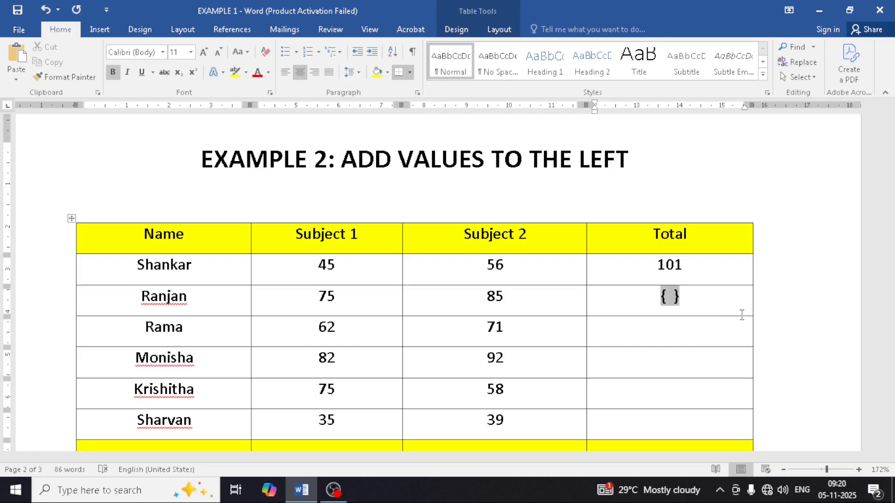
{"action": "type", "text": "=s "}
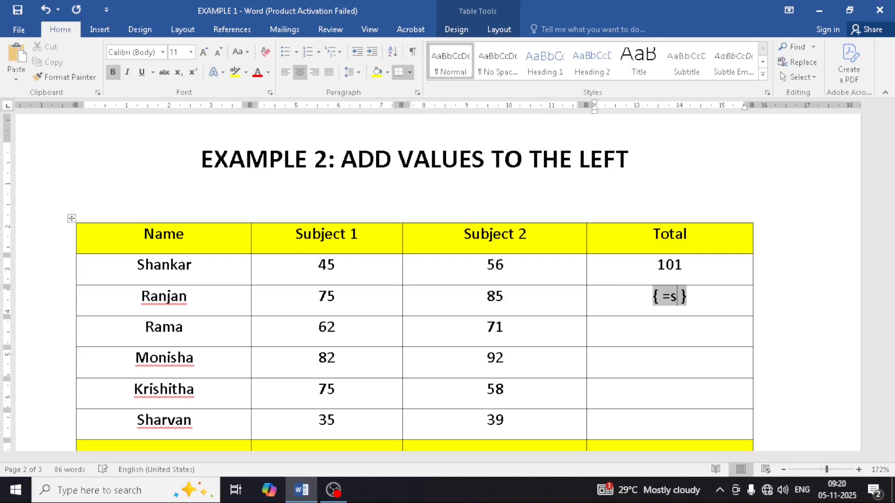
{"action": "type", "text": "um("}
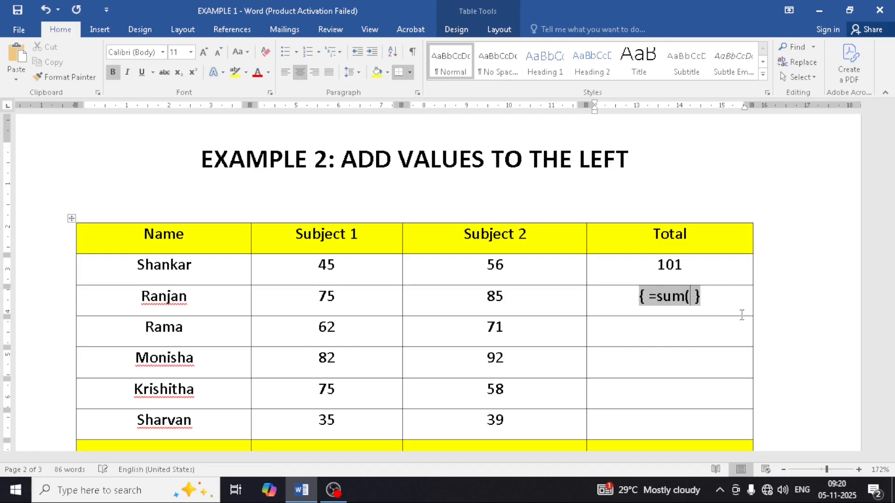
{"action": "type", "text": "left"}
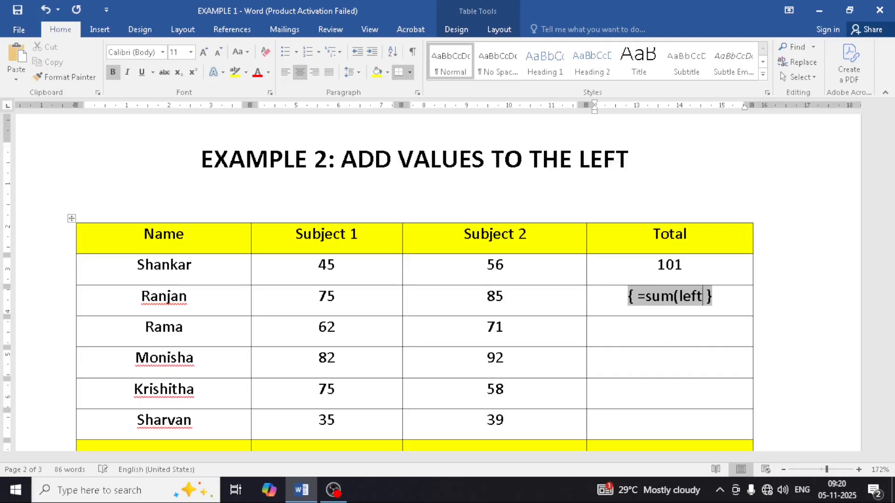
{"action": "type", "text": ")"}
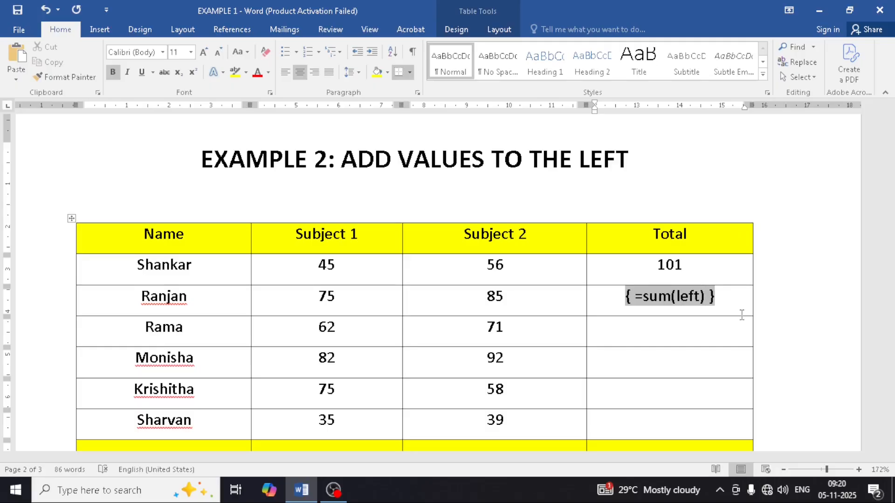
{"action": "key", "text": "F9"}
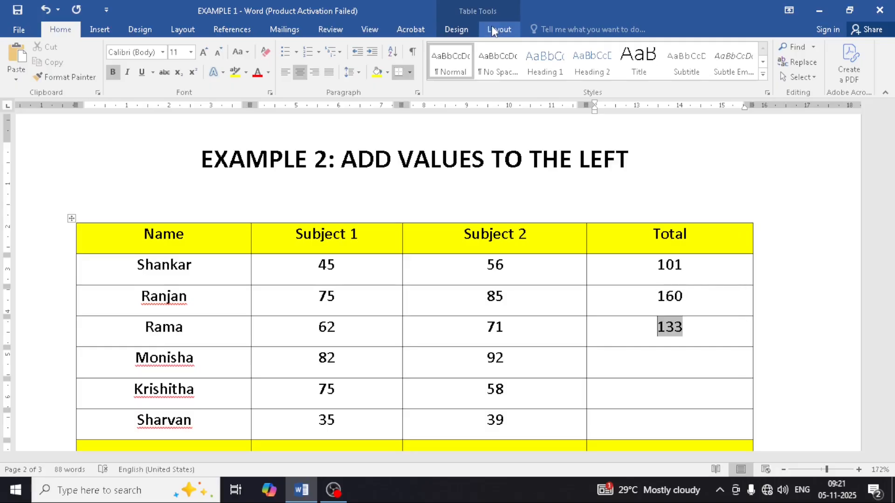
Open the Formula dialog for the fourth student's Total cell in the Example 2 table and change the formula to =SUM(left)
{"action": "left_click", "coordinate": [496, 33]}
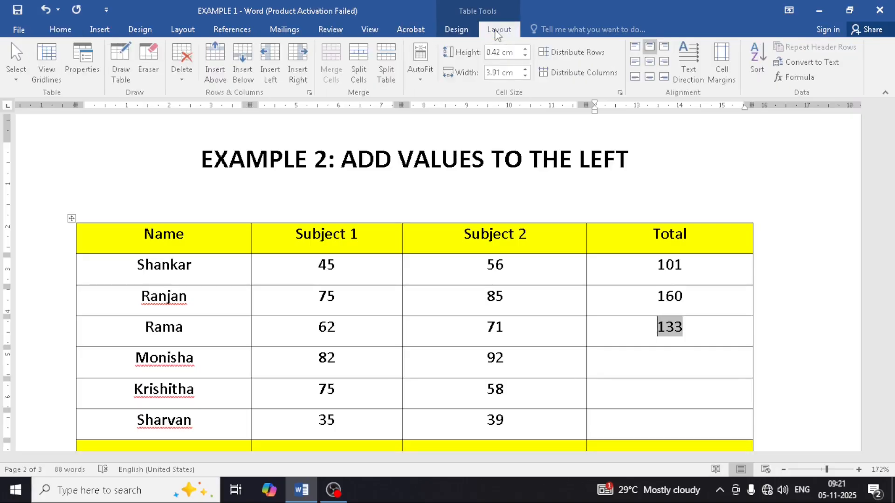
{"action": "key", "text": "Down"}
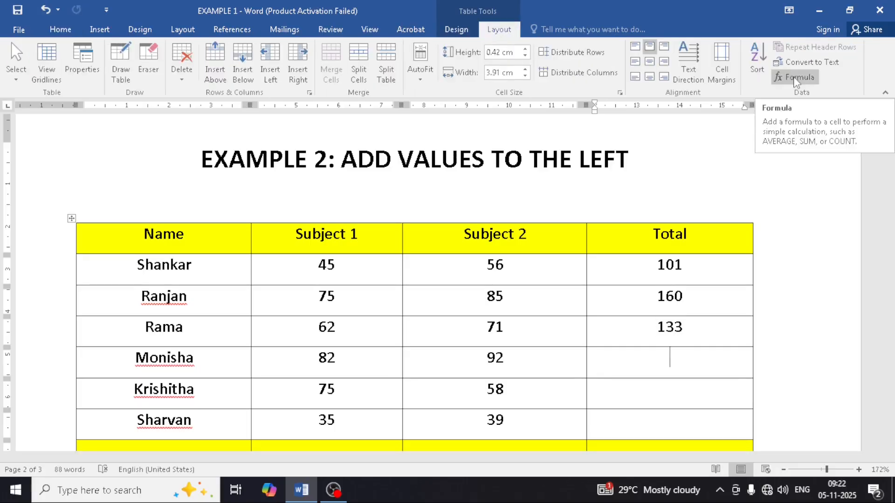
{"action": "left_click", "coordinate": [795, 77]}
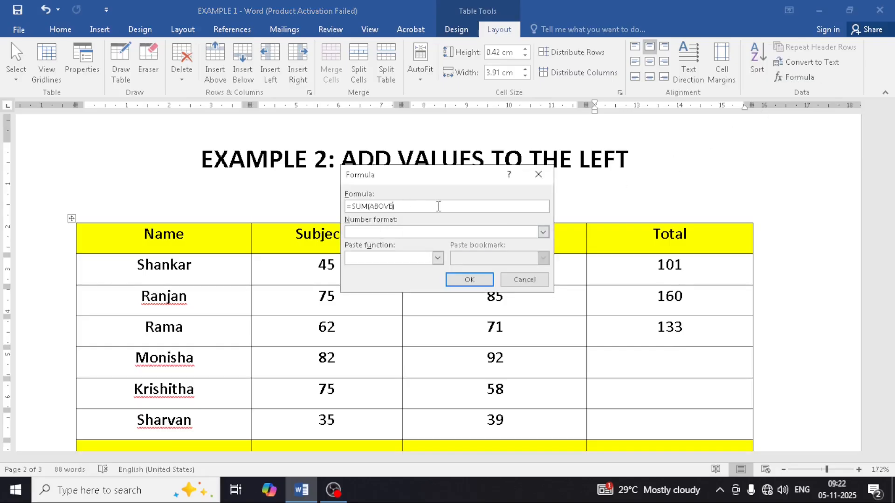
{"action": "key", "text": "BackSpace"}
{"action": "key", "text": "BackSpace"}
{"action": "key", "text": "BackSpace"}
{"action": "key", "text": "BackSpace"}
{"action": "key", "text": "BackSpace"}
{"action": "key", "text": "BackSpace"}
{"action": "type", "text": "left"}
Set the formula's number format to 0 and insert it in the fourth student's Total cell
{"action": "left_click", "coordinate": [542, 232]}
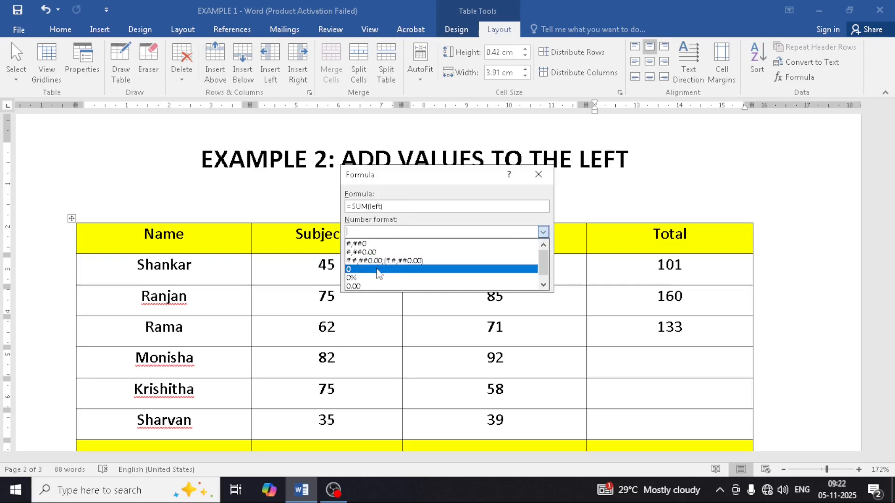
{"action": "left_click", "coordinate": [377, 269]}
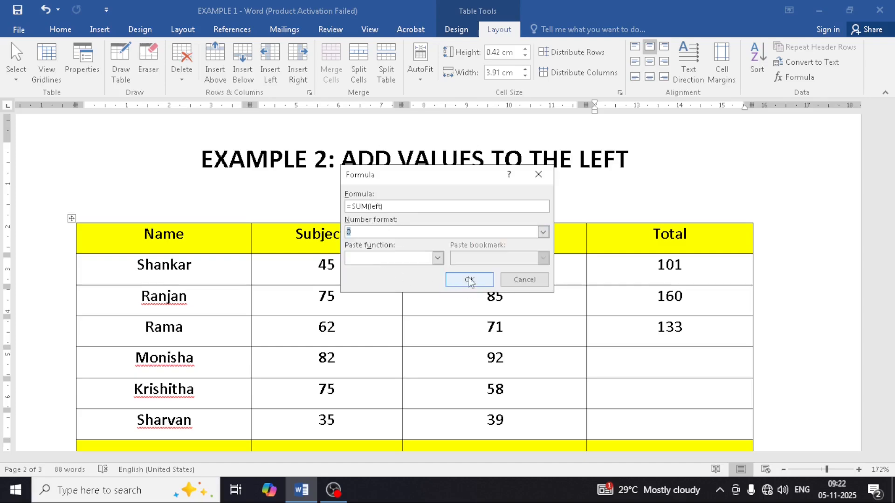
{"action": "left_click", "coordinate": [469, 280]}
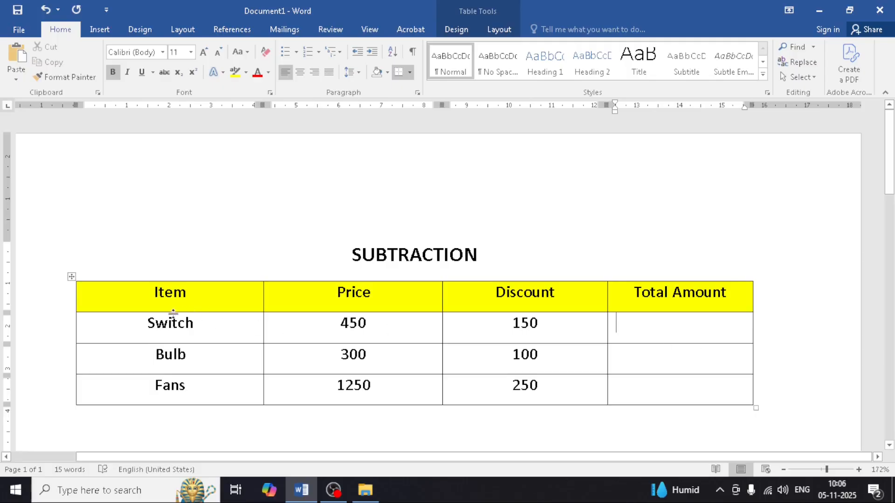
Examine the Subtraction table's column headings, its item names, and the Switch row's price and discount
{"action": "left_click", "coordinate": [166, 297]}
{"action": "left_click", "coordinate": [356, 298]}
{"action": "left_click", "coordinate": [677, 297]}
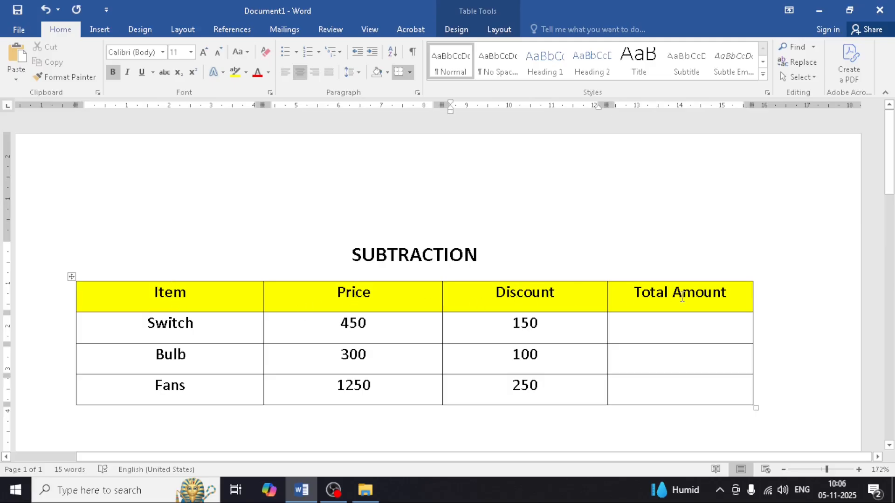
{"action": "left_click", "coordinate": [176, 332]}
{"action": "left_click", "coordinate": [171, 362]}
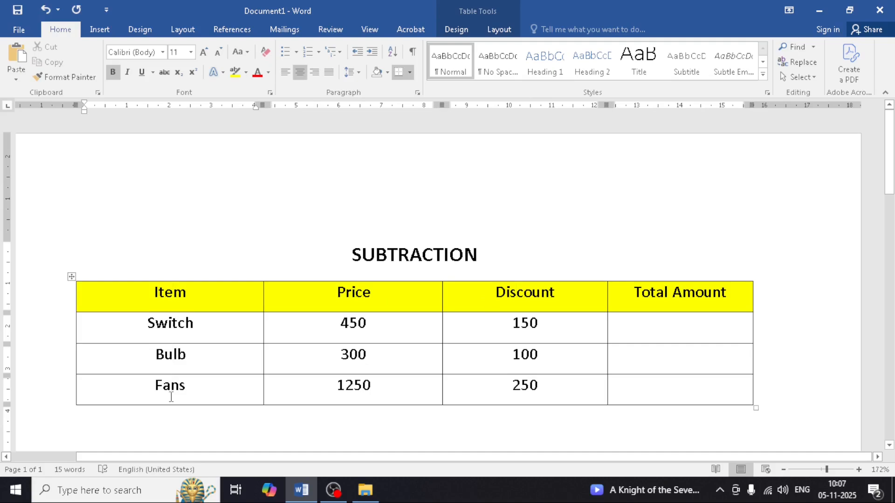
{"action": "left_click", "coordinate": [173, 324]}
{"action": "double_click", "coordinate": [336, 322]}
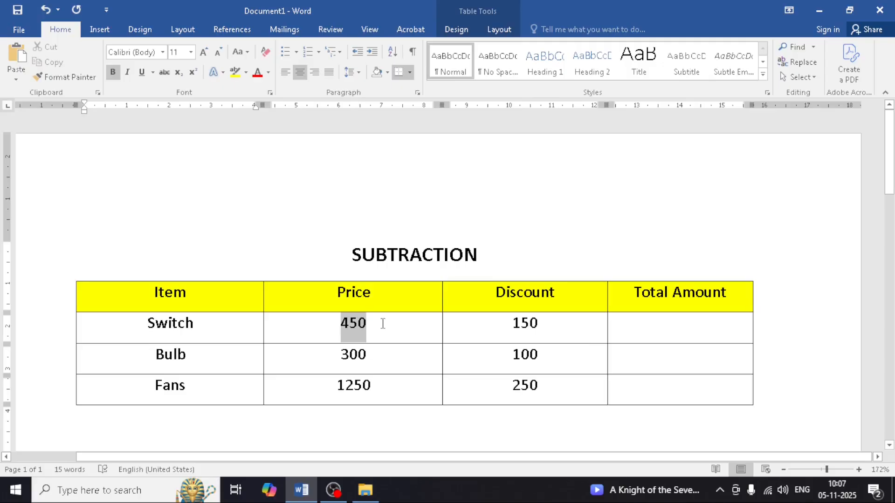
{"action": "left_click", "coordinate": [510, 324]}
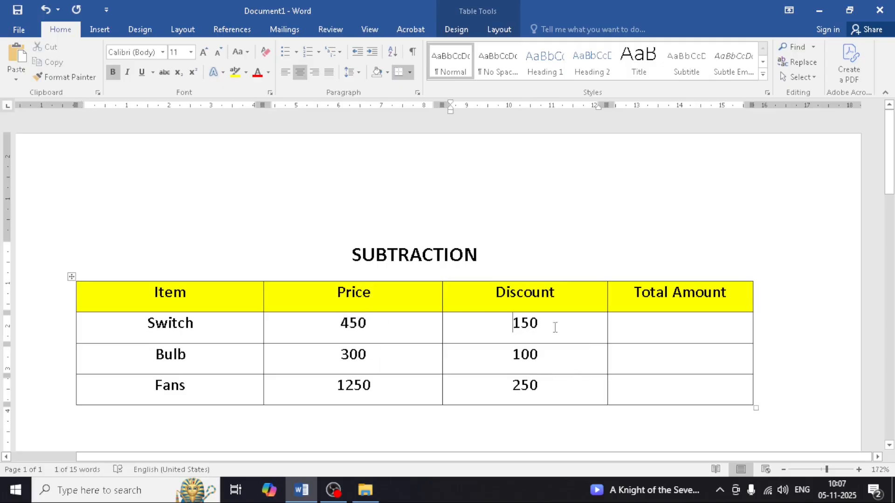
Open the Formula dialog for the Switch row's Total Amount cell and clear the default formula down to the equals sign
{"action": "left_click", "coordinate": [702, 330]}
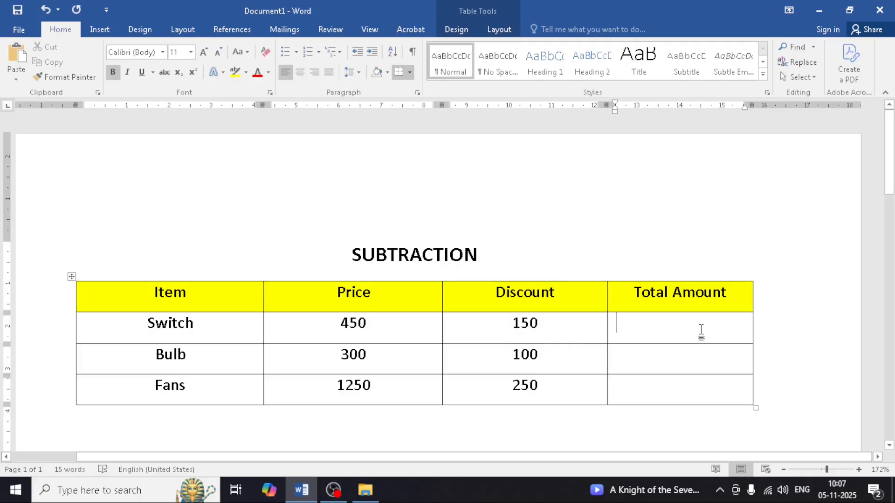
{"action": "left_click", "coordinate": [490, 29]}
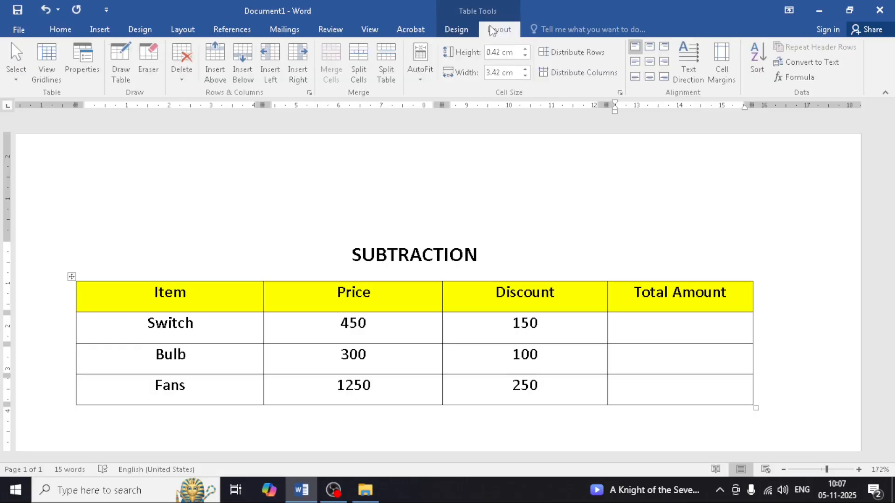
{"action": "left_click", "coordinate": [800, 78]}
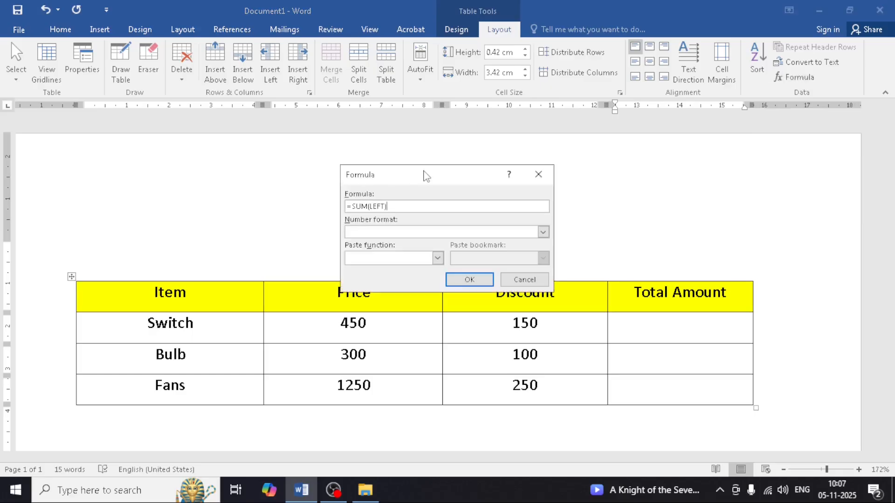
{"action": "left_click_drag", "start_coordinate": [425, 176], "coordinate": [571, 134]}
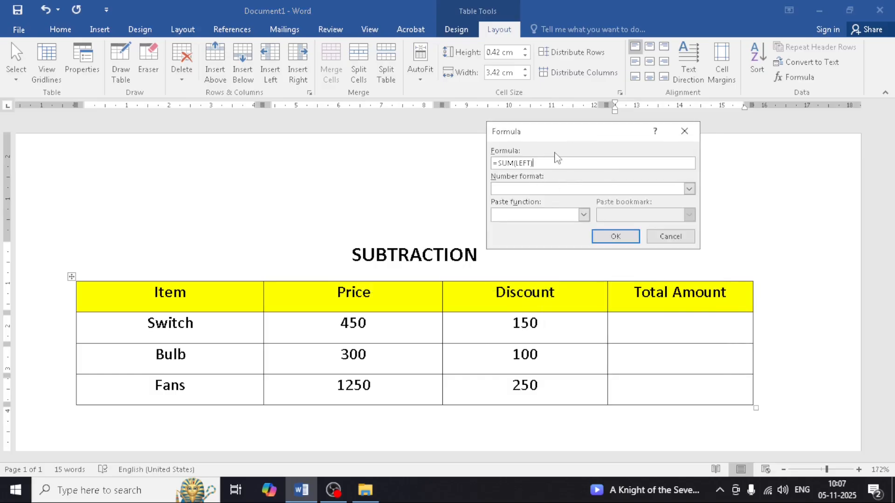
{"action": "key", "text": "BackSpace"}
{"action": "key", "text": "BackSpace"}
{"action": "key", "text": "BackSpace"}
{"action": "key", "text": "BackSpace"}
{"action": "key", "text": "BackSpace"}
{"action": "key", "text": "BackSpace"}
{"action": "key", "text": "BackSpace"}
{"action": "key", "text": "BackSpace"}
{"action": "key", "text": "BackSpace"}
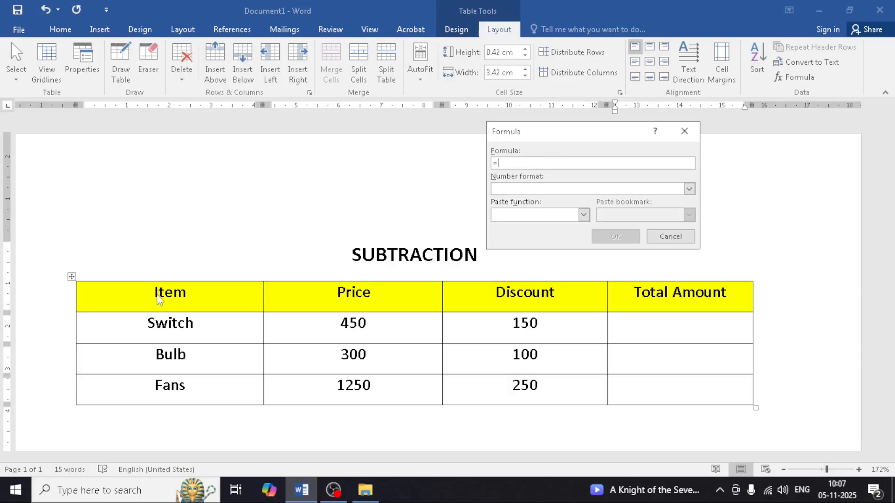
Complete the Switch row's formula as =b2-c2 to subtract the discount from the price, and insert it
{"action": "left_click", "coordinate": [339, 297]}
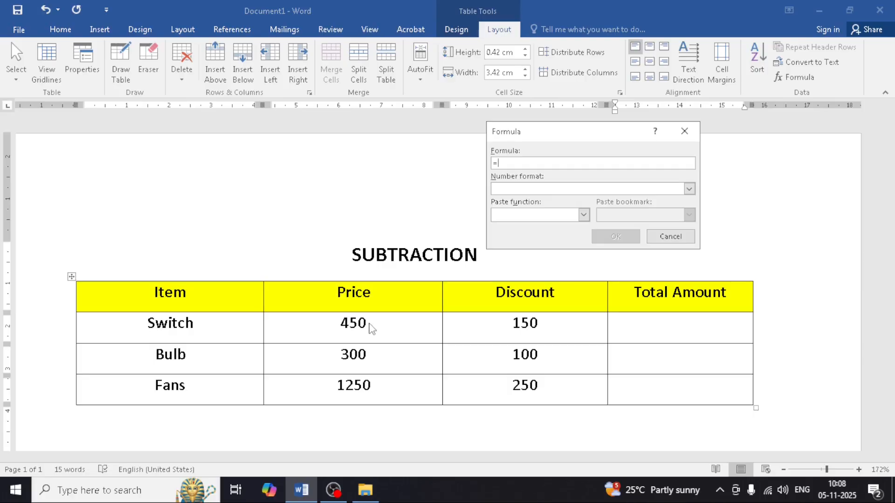
{"action": "type", "text": "b2"}
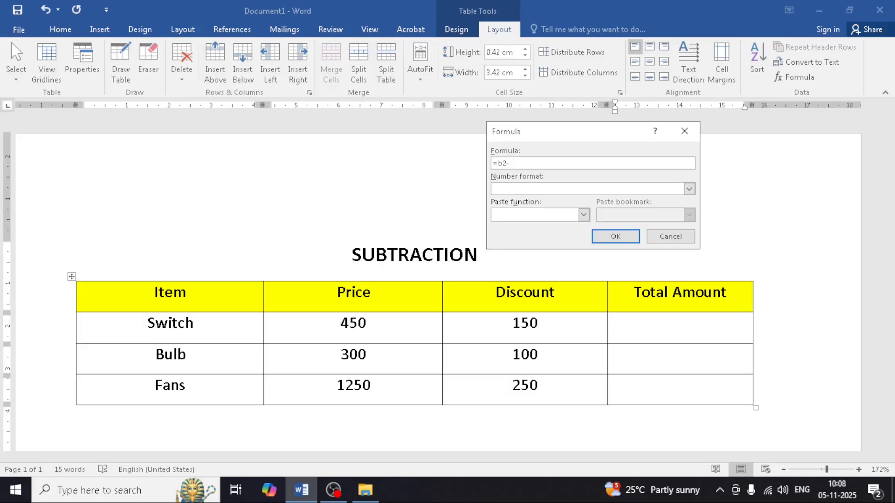
{"action": "type", "text": "-c2"}
{"action": "left_click", "coordinate": [616, 237]}
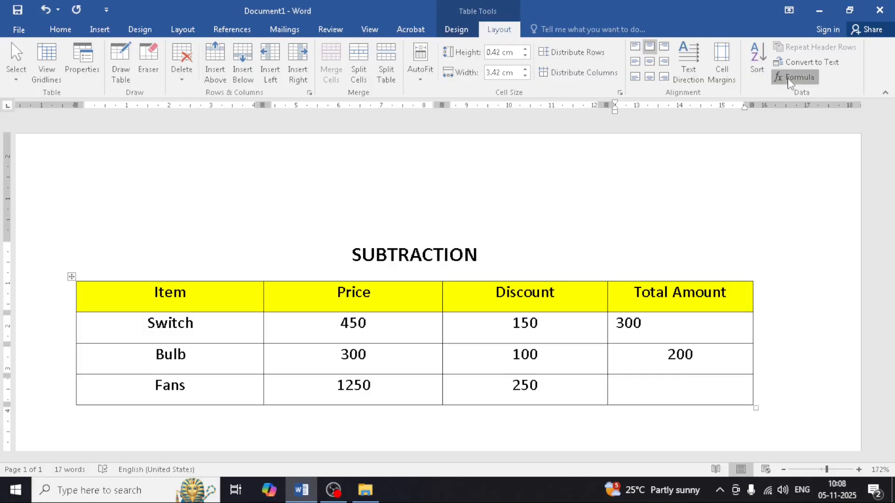
Insert the formula =b4-c4 in the Fans row's Total Amount cell and select the three Total Amount values
{"action": "left_click", "coordinate": [793, 77]}
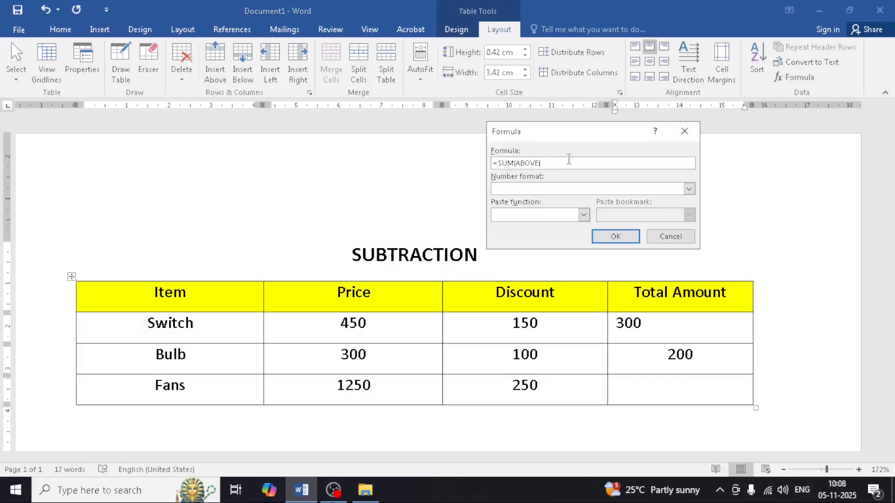
{"action": "left_click_drag", "start_coordinate": [568, 159], "coordinate": [478, 166]}
{"action": "type", "text": "="}
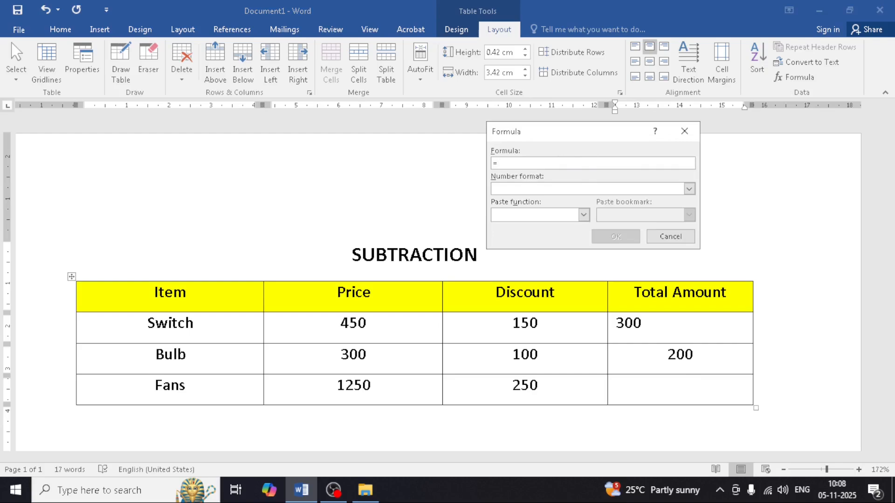
{"action": "type", "text": "b"}
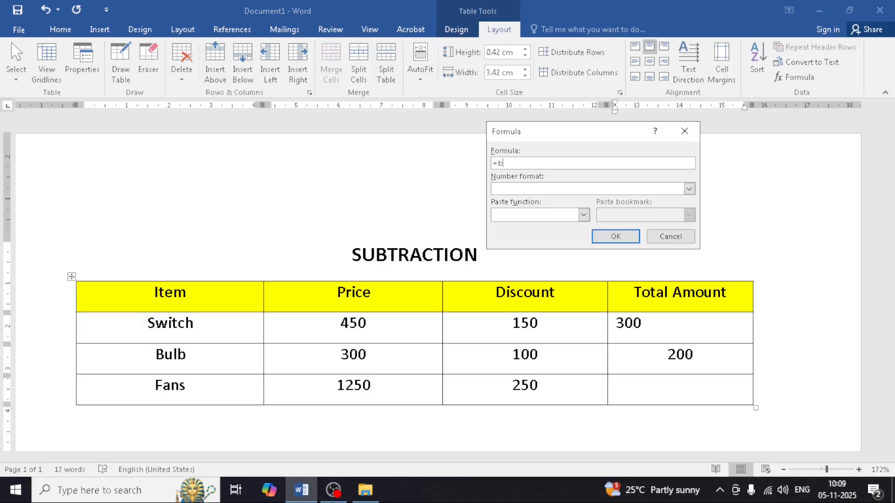
{"action": "type", "text": "4-c4"}
{"action": "left_click", "coordinate": [615, 236]}
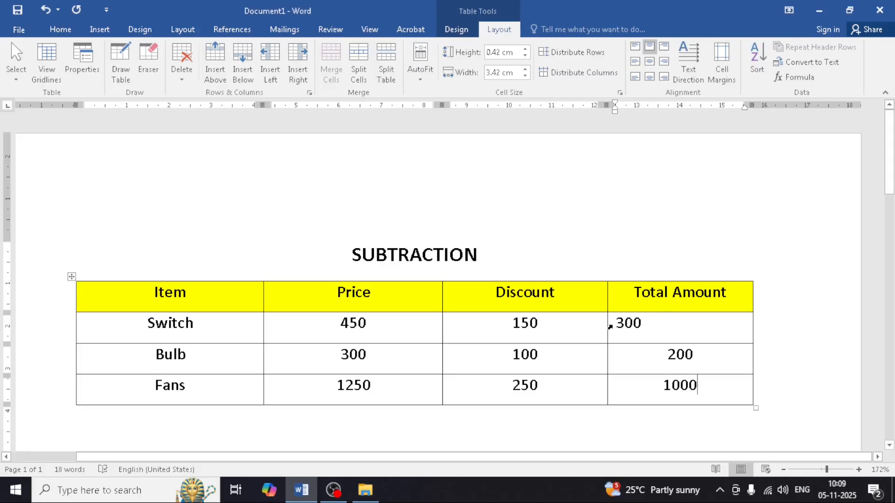
{"action": "left_click_drag", "start_coordinate": [616, 323], "coordinate": [690, 392]}
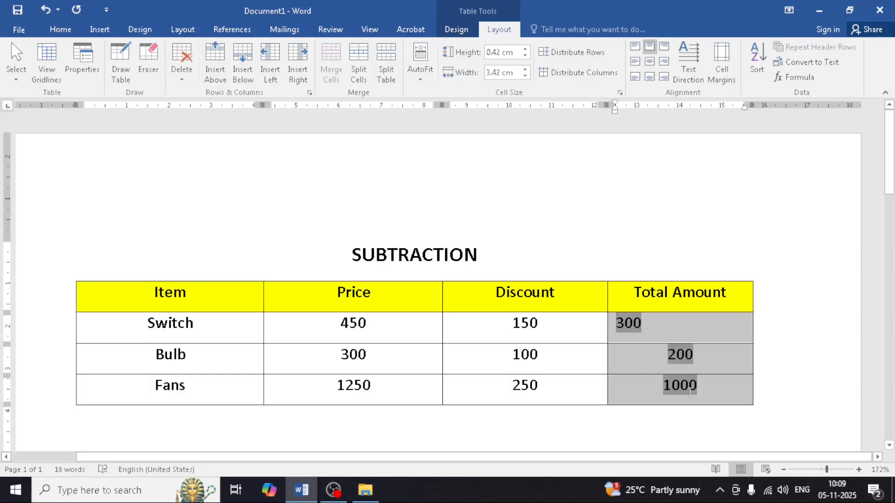
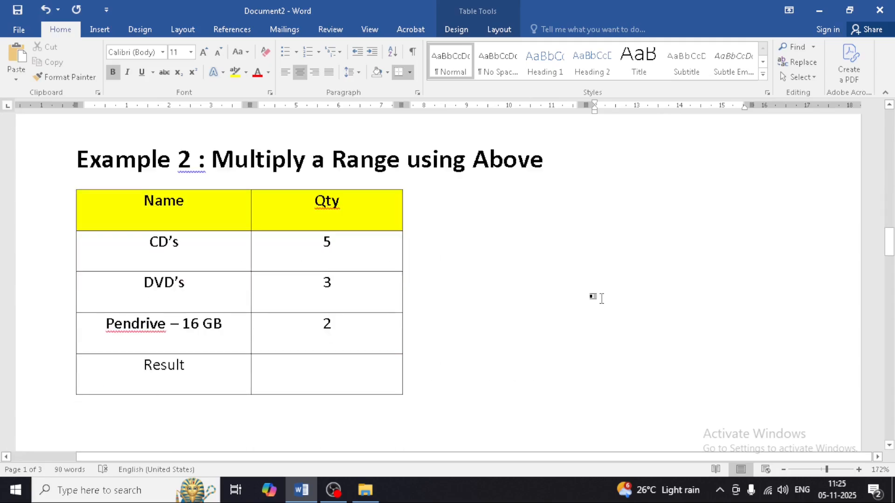
Insert an empty field in the Result row's Qty cell of the "Multiply a Range using Above" table
{"action": "left_click", "coordinate": [332, 243]}
{"action": "left_click", "coordinate": [314, 242]}
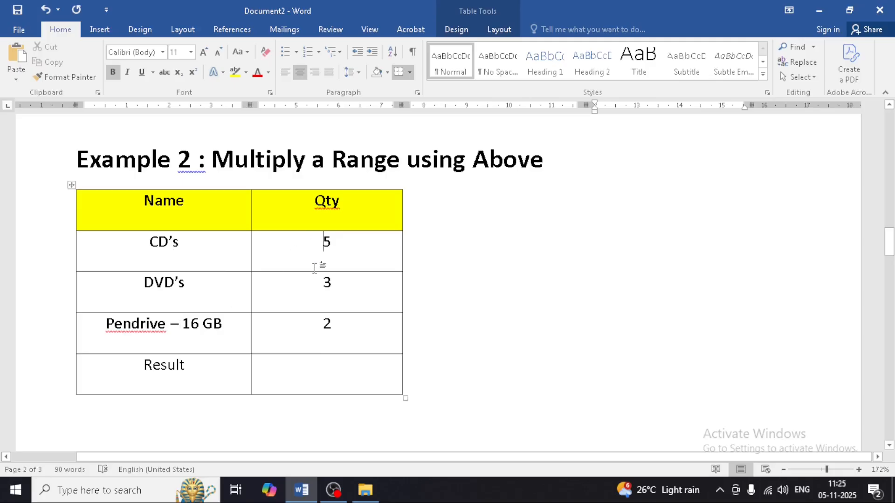
{"action": "left_click", "coordinate": [333, 370]}
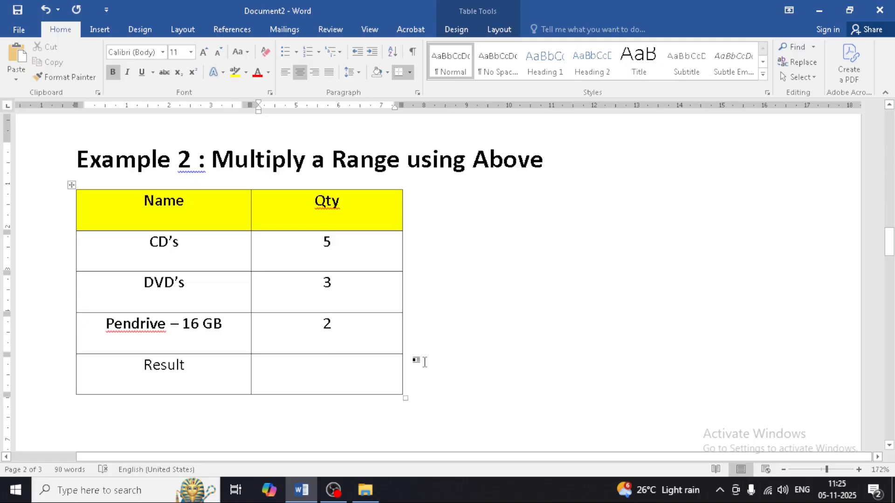
{"action": "key", "text": "ctrl+F9"}
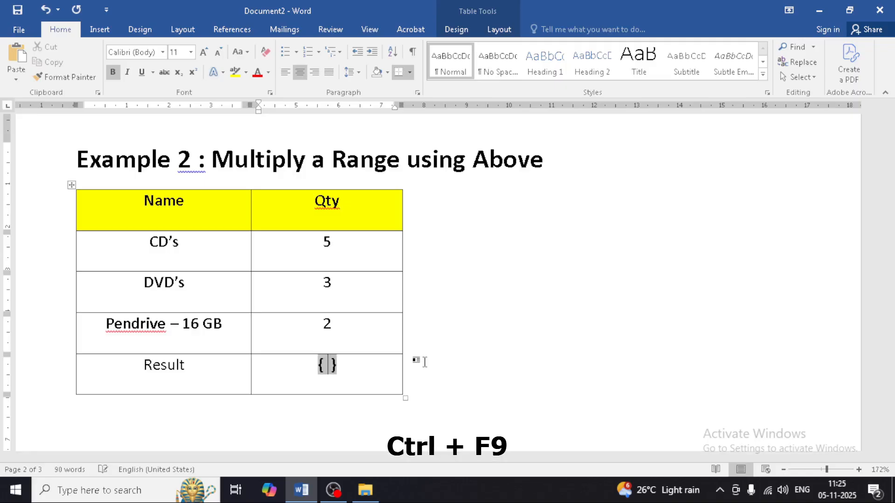
Enter the formula =product(above) in the Result row's field and calculate it
{"action": "type", "text": "="}
{"action": "type", "text": "prd"}
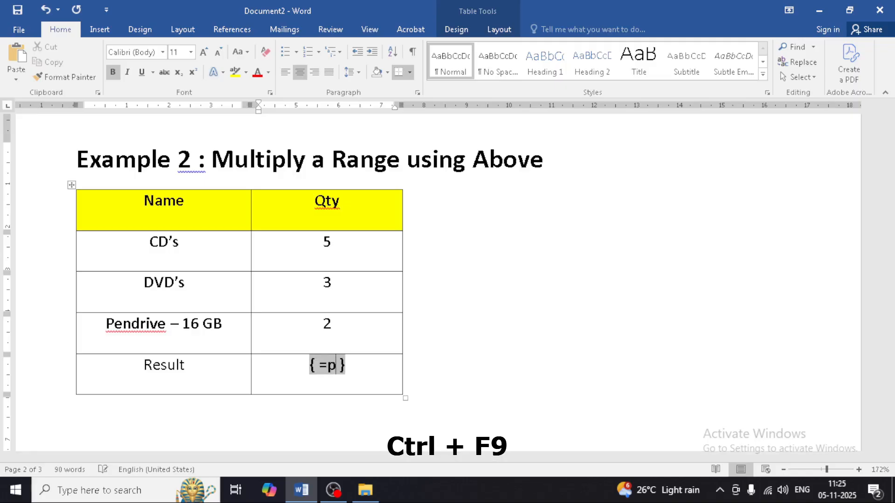
{"action": "key", "text": "BackSpace"}
{"action": "type", "text": "oduct"}
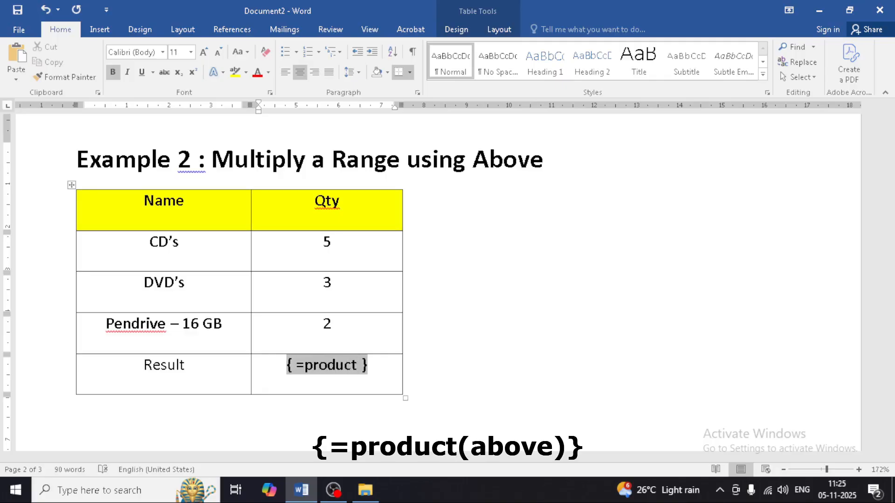
{"action": "type", "text": "("}
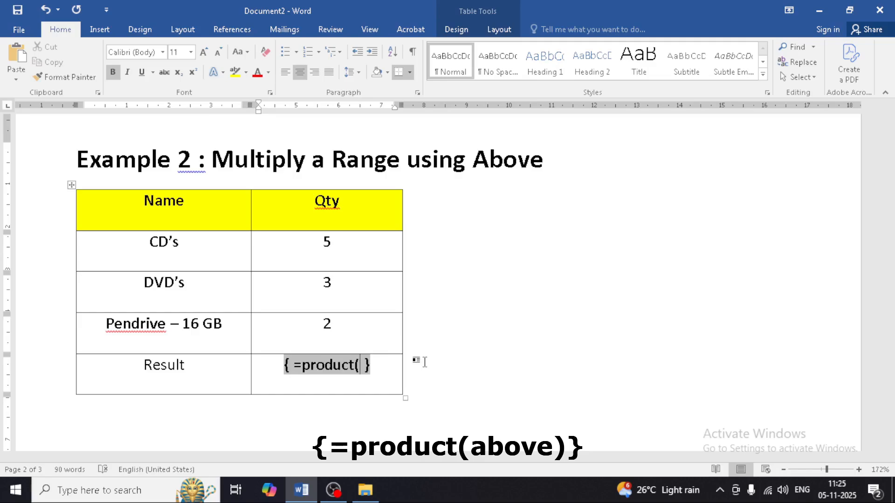
{"action": "type", "text": "a"}
{"action": "type", "text": "bo"}
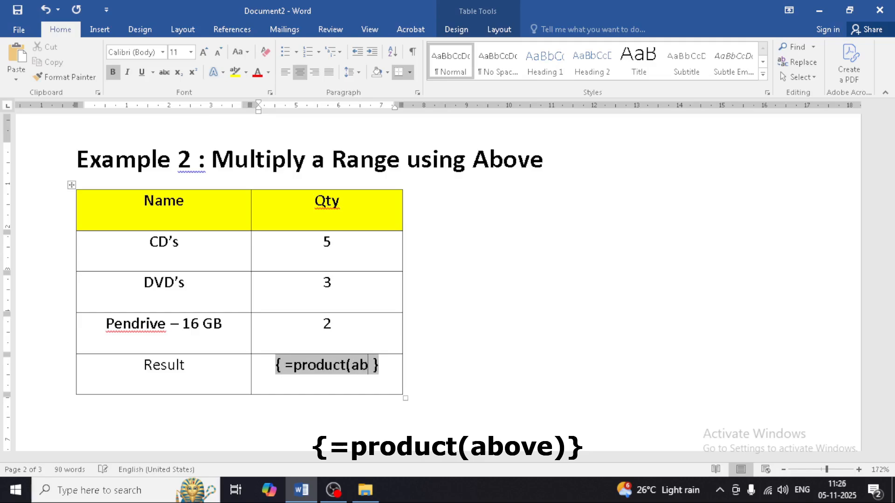
{"action": "type", "text": "ve)"}
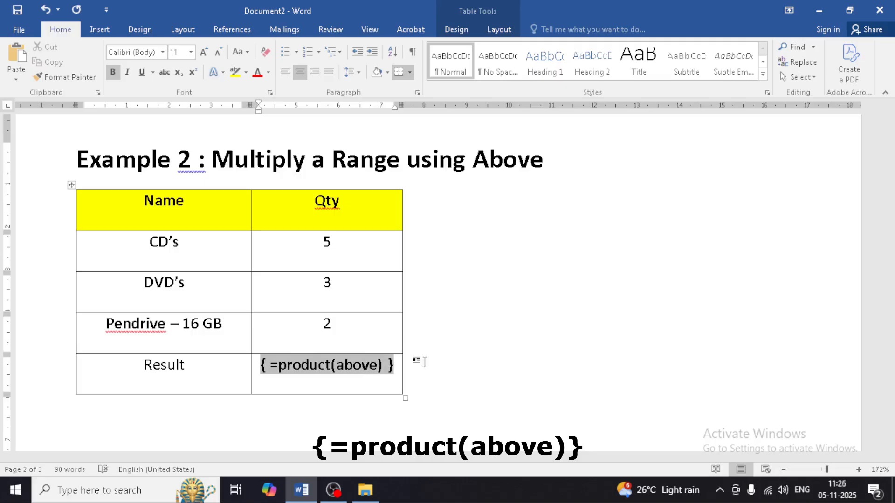
{"action": "key", "text": "F9"}
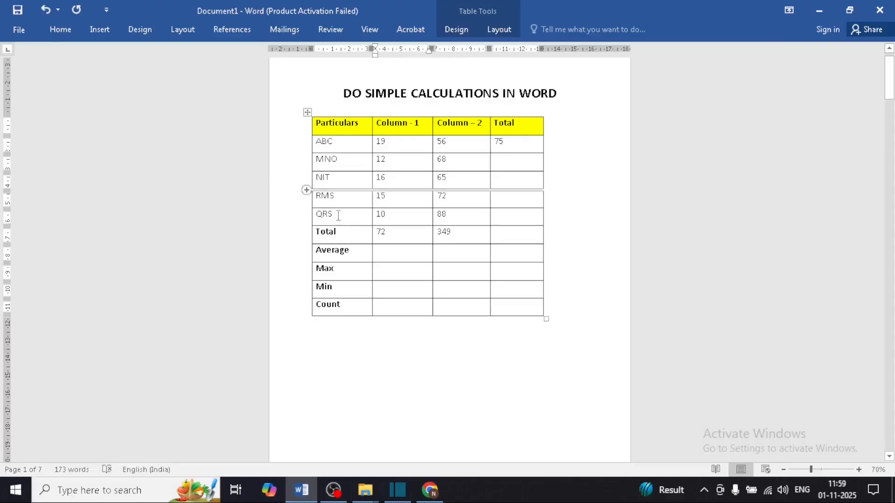
{"action": "left_click_drag", "start_coordinate": [352, 251], "coordinate": [346, 307]}
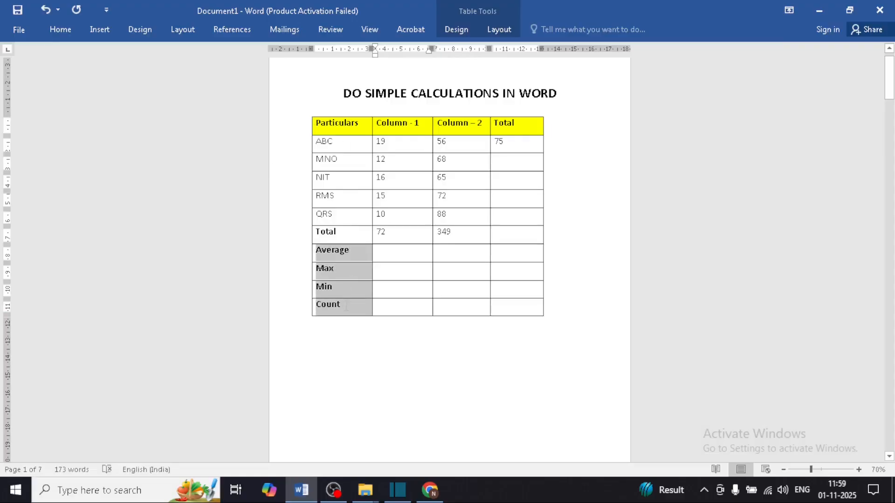
{"action": "left_click", "coordinate": [325, 269]}
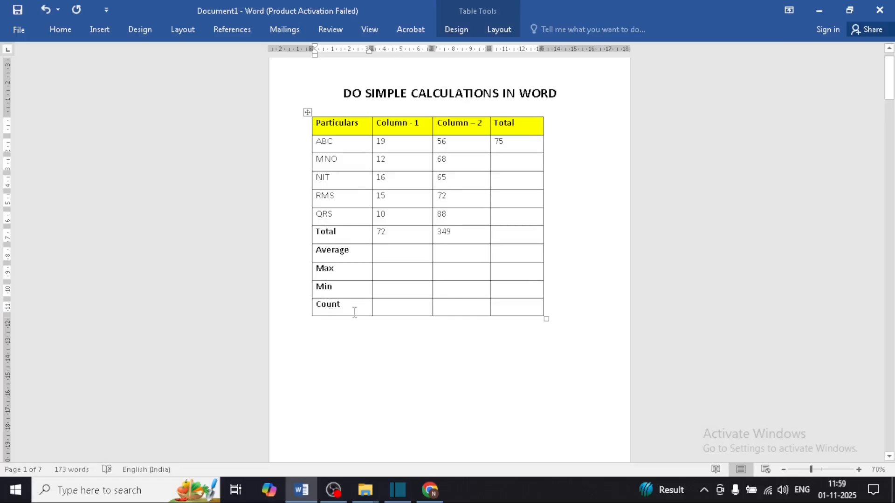
Insert a field with the formula =average(above) in the Average row's Column - 1 cell and calculate it
{"action": "left_click", "coordinate": [397, 252]}
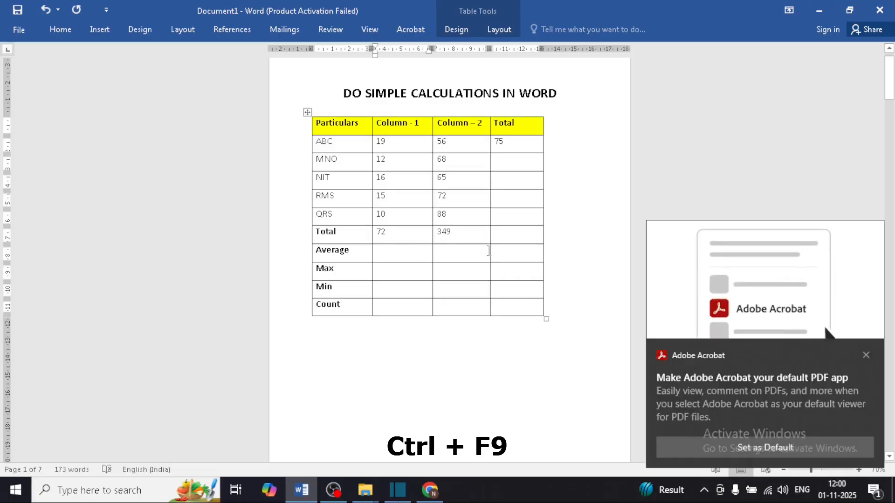
{"action": "key", "text": "ctrl+F9"}
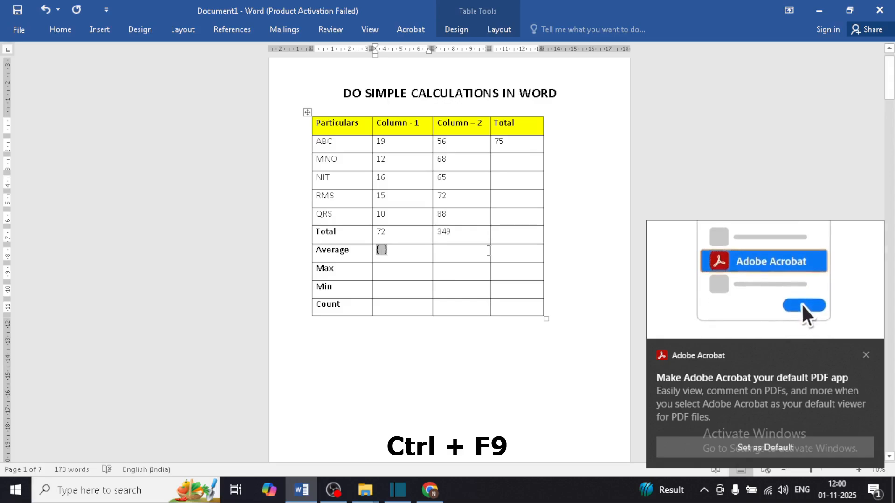
{"action": "left_click", "coordinate": [867, 354]}
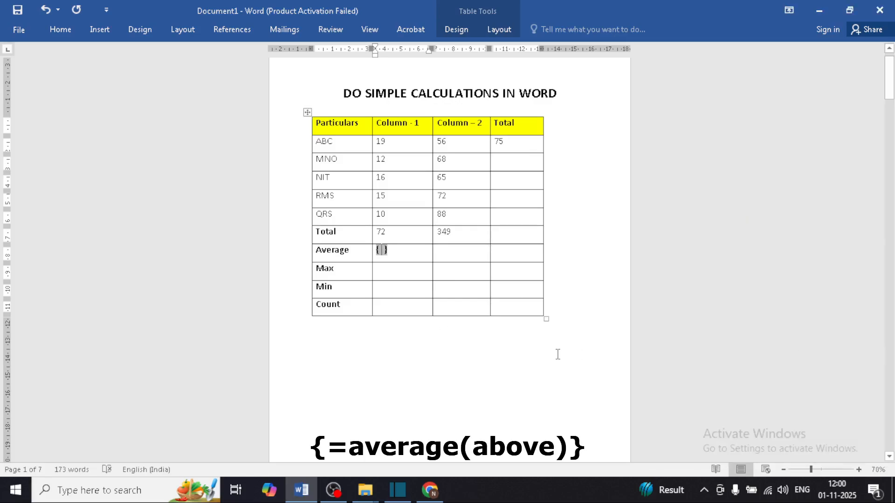
{"action": "type", "text": "="}
{"action": "type", "text": "a"}
{"action": "type", "text": "vera"}
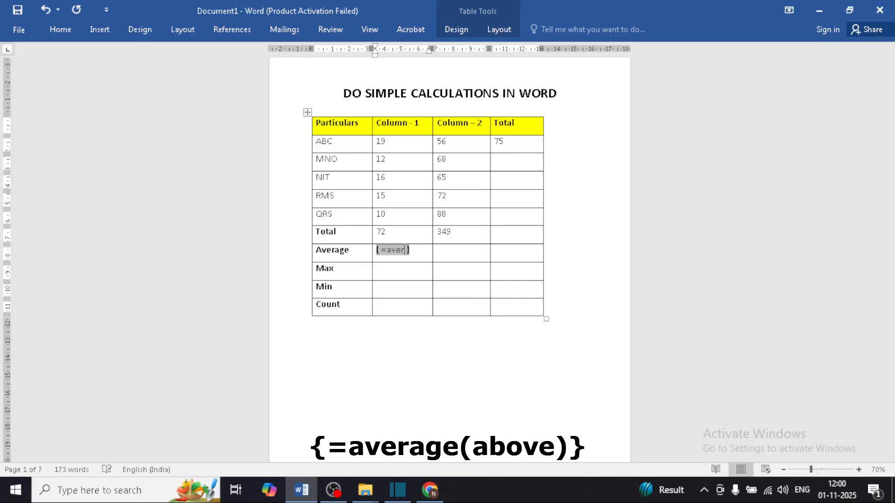
{"action": "type", "text": "ge(above"}
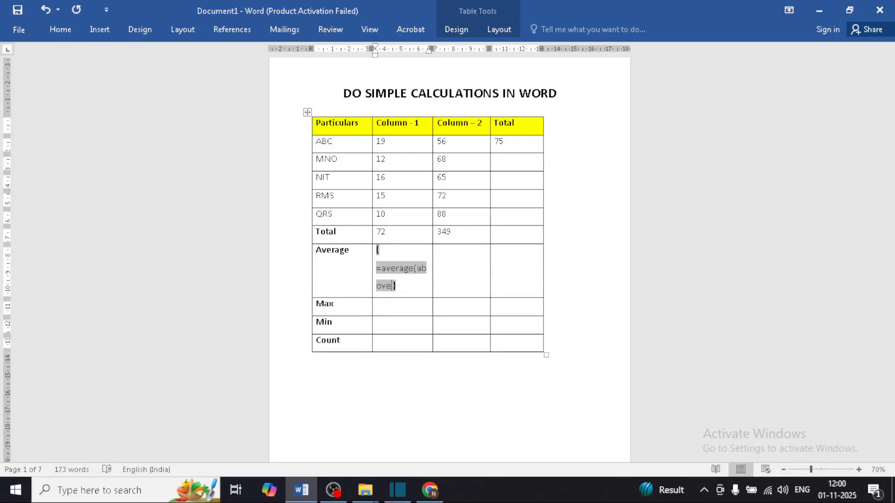
{"action": "type", "text": ")"}
{"action": "key", "text": "F9"}
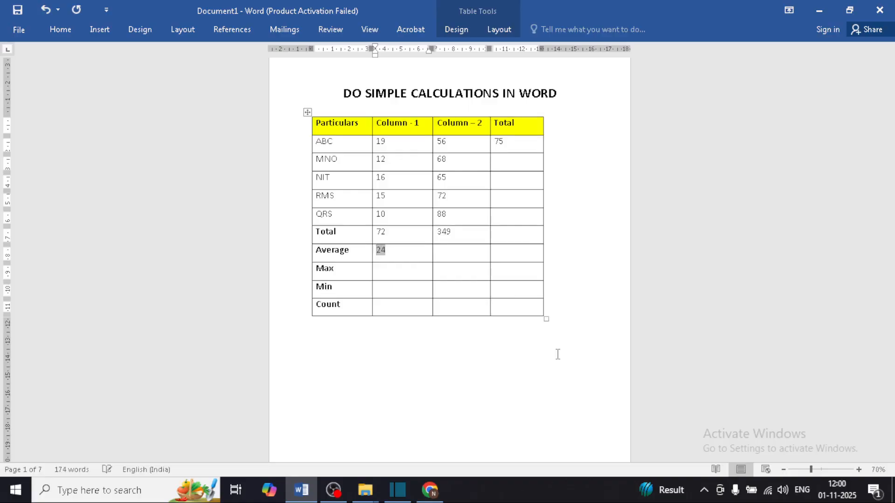
Insert and calculate a =max(above) field in the Max row's Column - 1 cell, and select the values from ABC to Total
{"action": "left_click", "coordinate": [412, 274]}
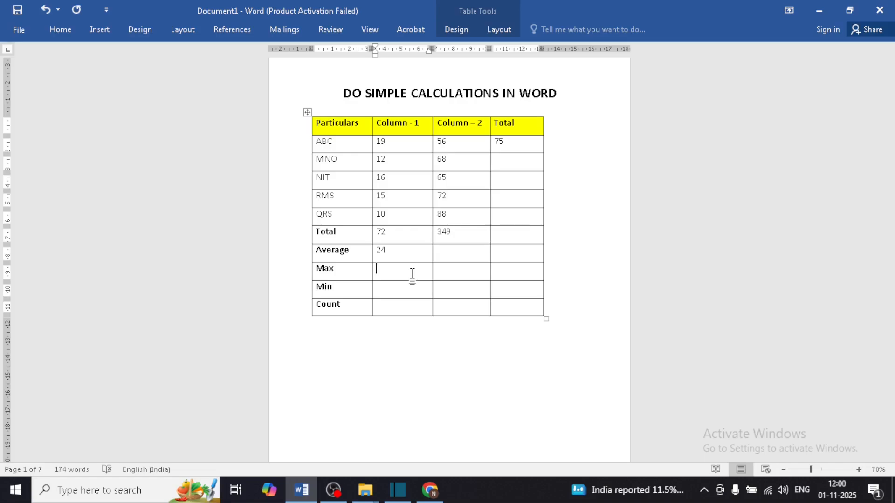
{"action": "key", "text": "ctrl+F9"}
{"action": "type", "text": "="}
{"action": "type", "text": "max"}
{"action": "type", "text": "(ab"}
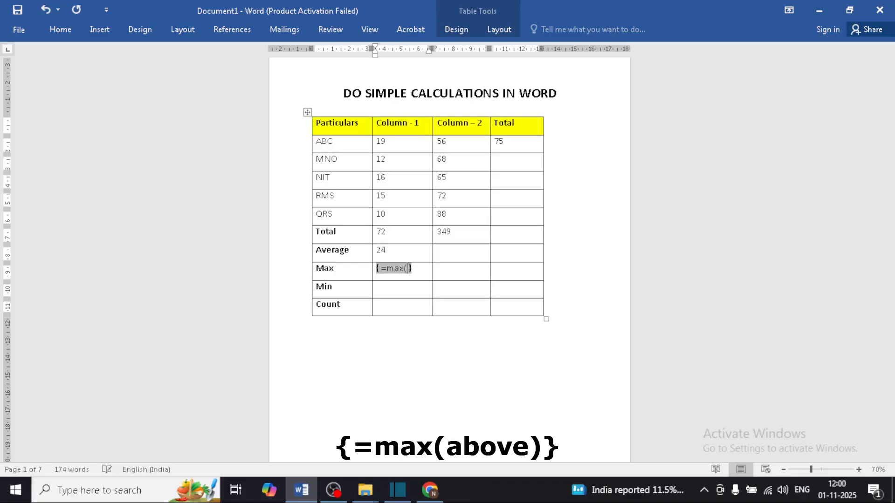
{"action": "type", "text": "ove"}
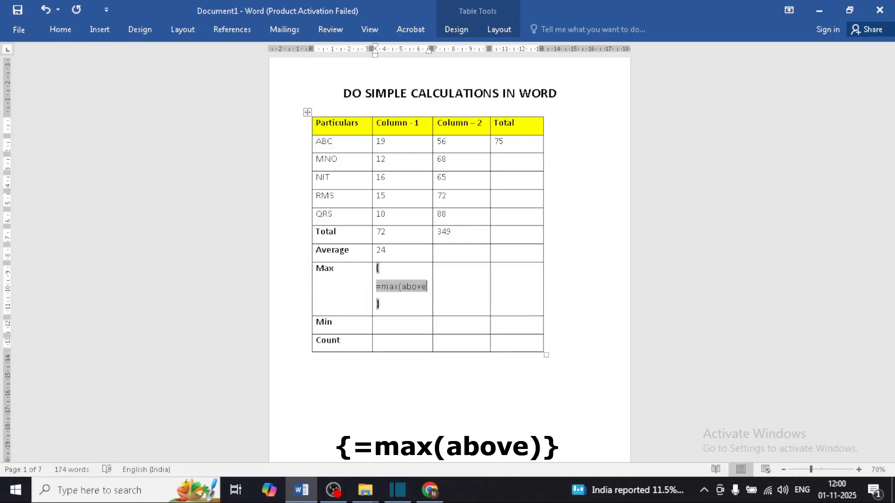
{"action": "type", "text": ")"}
{"action": "key", "text": "F9"}
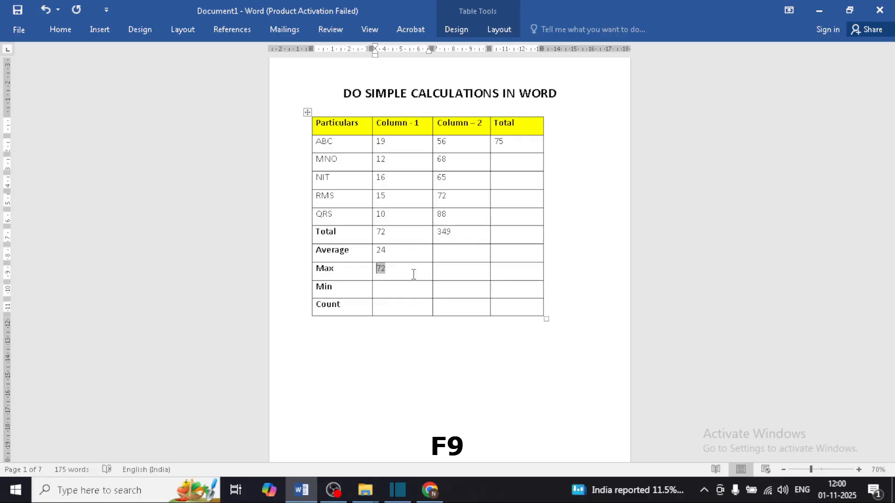
{"action": "left_click_drag", "start_coordinate": [381, 142], "coordinate": [381, 231]}
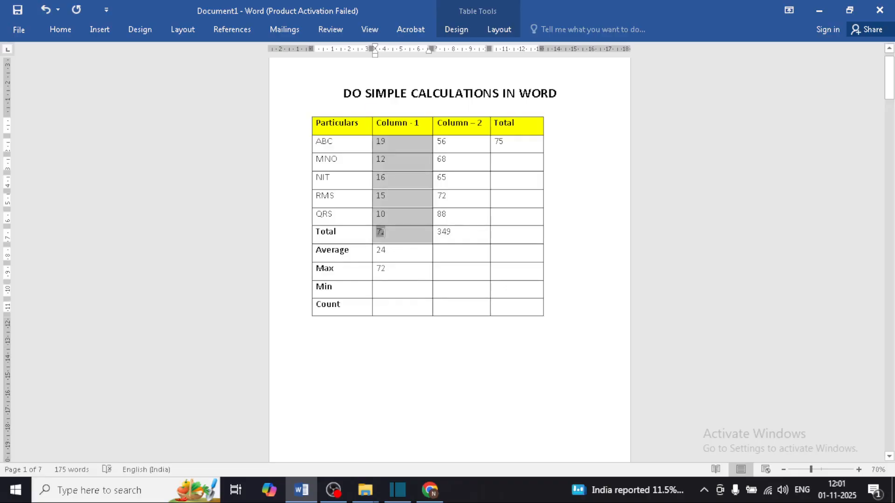
{"action": "left_click", "coordinate": [407, 235]}
Insert a field with the formula =min(above) in the Min row's Column - 1 cell and calculate it
{"action": "left_click", "coordinate": [385, 289]}
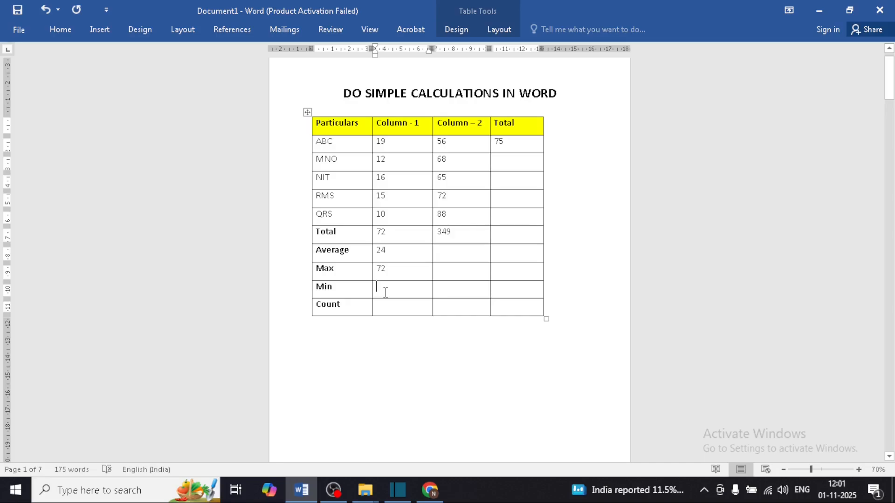
{"action": "key", "text": "ctrl+F9"}
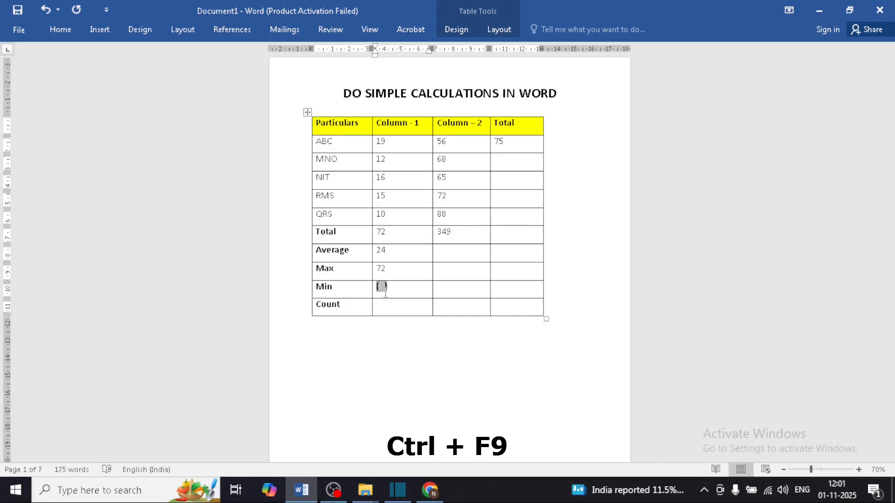
{"action": "type", "text": "= "}
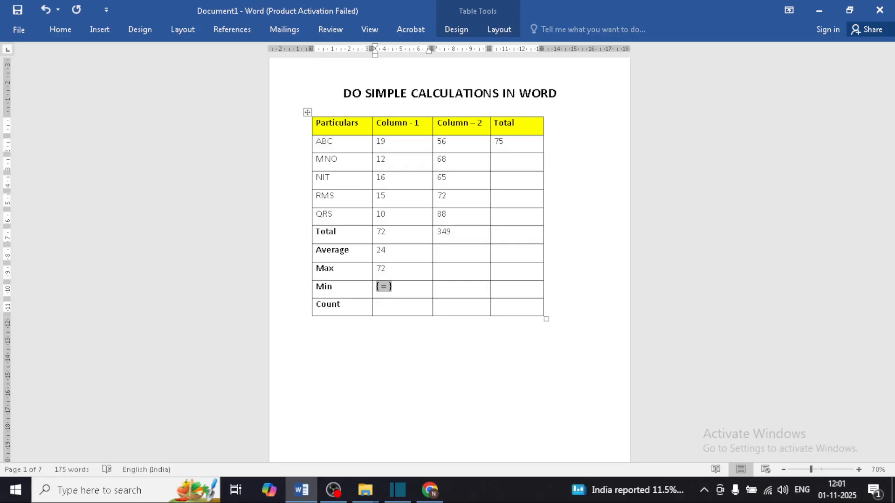
{"action": "type", "text": "min"}
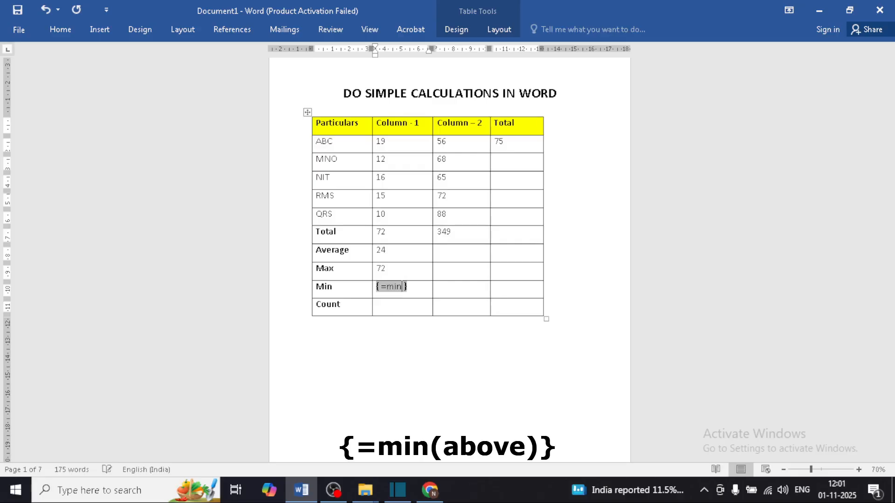
{"action": "type", "text": "(above"}
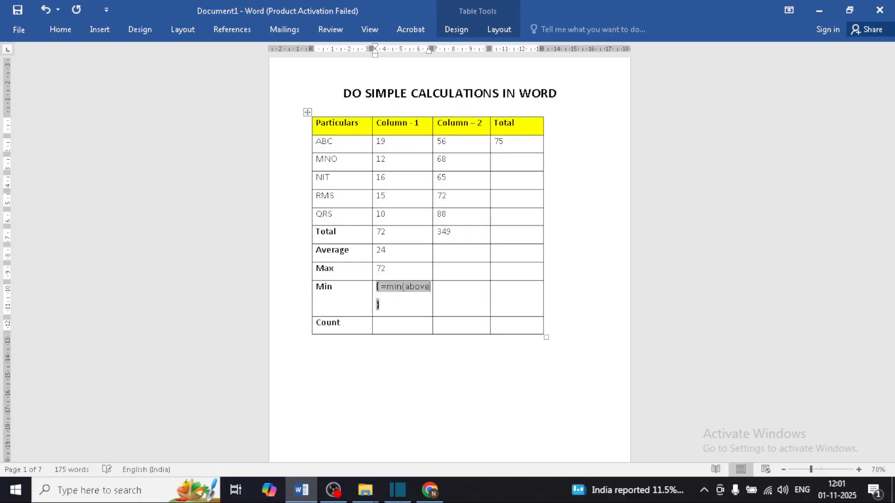
{"action": "type", "text": ")"}
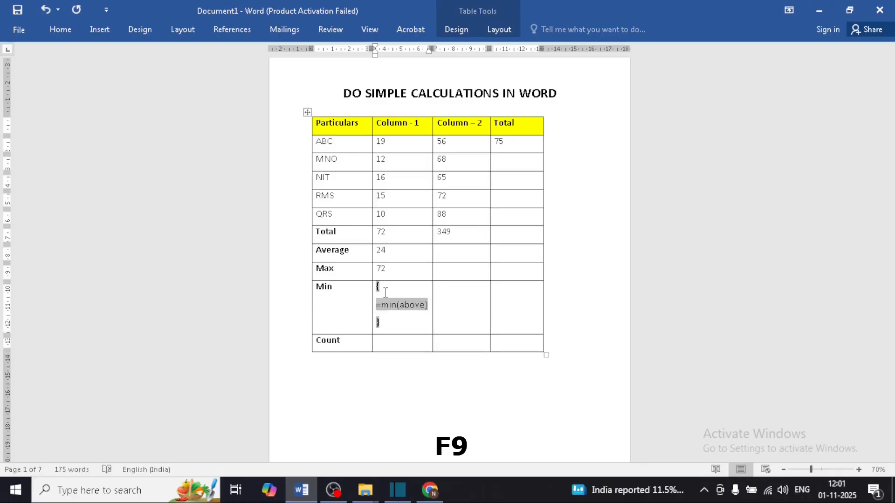
{"action": "key", "text": "F9"}
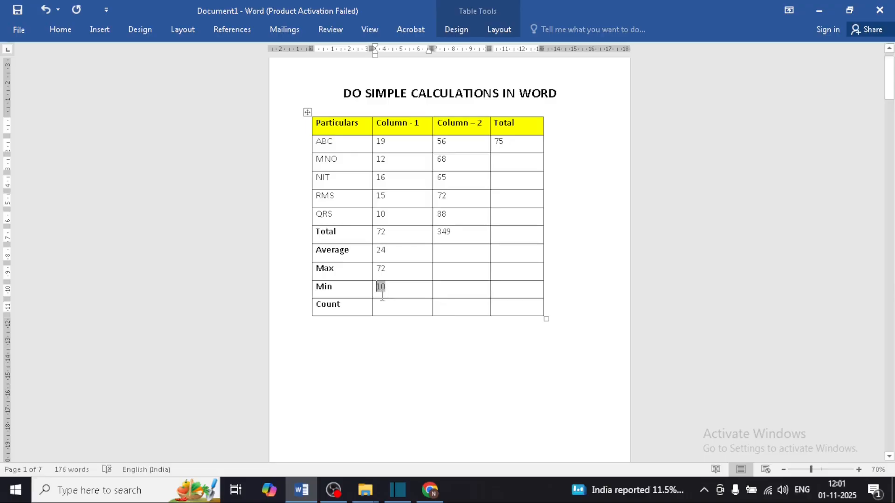
{"action": "left_click", "coordinate": [390, 214]}
Insert a field with the formula =count(above) in the Count row's Column - 1 cell and calculate it
{"action": "left_click", "coordinate": [404, 309]}
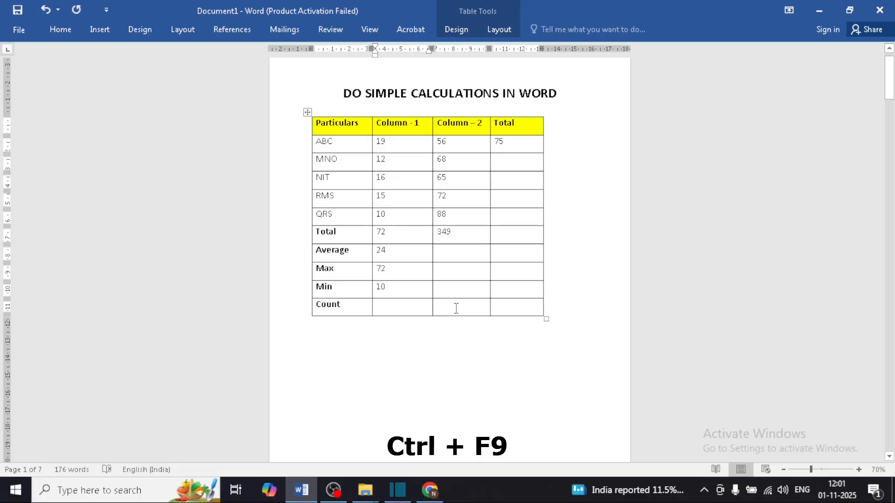
{"action": "key", "text": "ctrl+F9"}
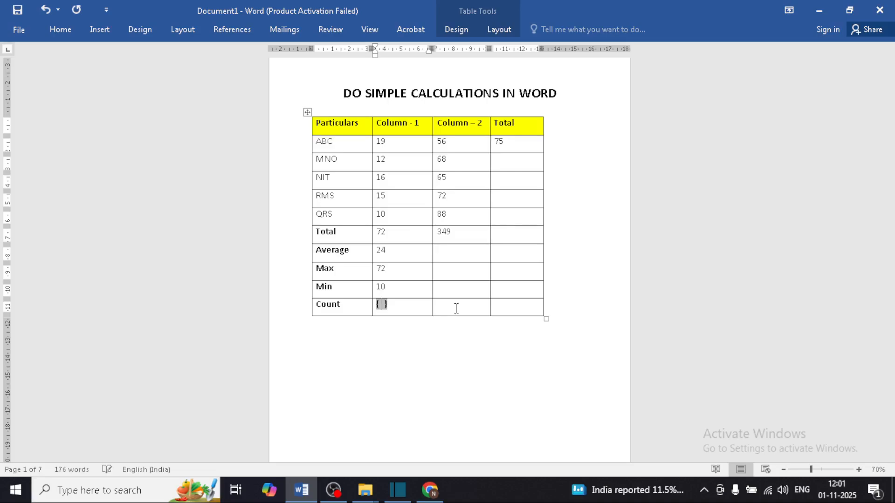
{"action": "type", "text": "= "}
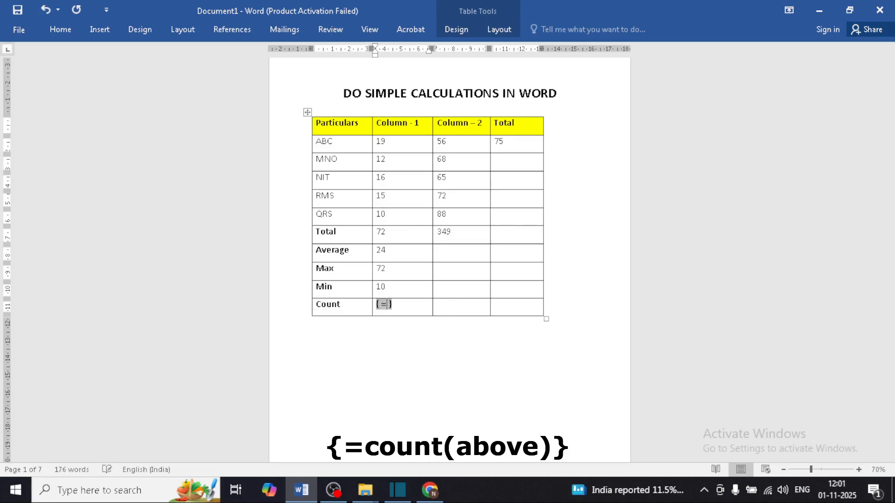
{"action": "type", "text": "count(above"}
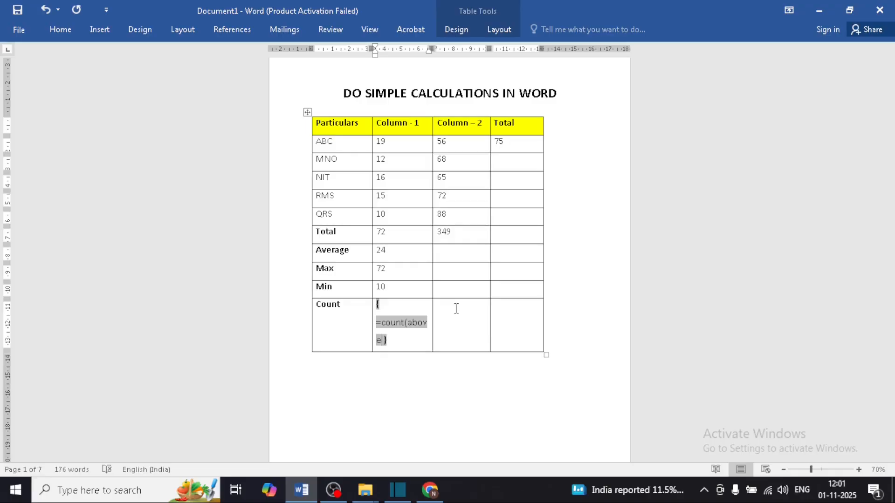
{"action": "type", "text": ")"}
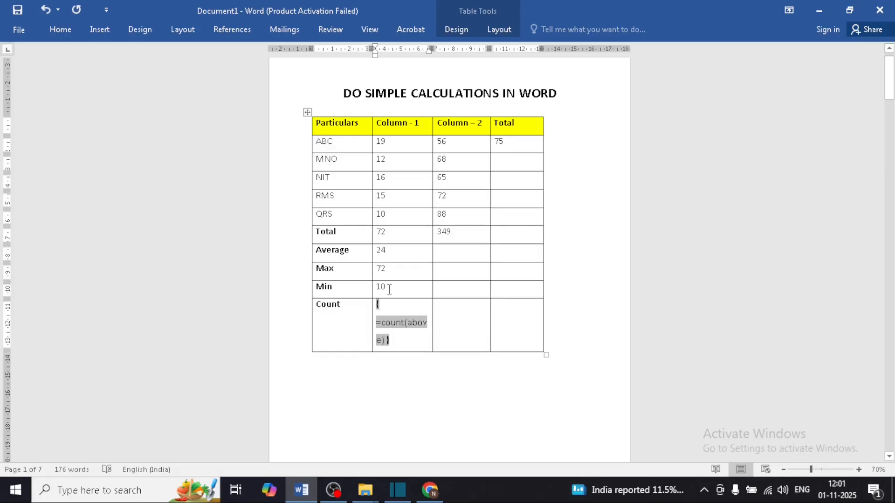
{"action": "key", "text": "F9"}
{"action": "key", "text": "F9"}
Go through the Column - 1 values row by row down to Min and compare them with the Count result
{"action": "left_click", "coordinate": [406, 158]}
{"action": "left_click", "coordinate": [387, 180]}
{"action": "left_click", "coordinate": [389, 197]}
{"action": "left_click", "coordinate": [389, 213]}
{"action": "left_click", "coordinate": [392, 251]}
{"action": "left_click", "coordinate": [390, 266]}
{"action": "left_click", "coordinate": [388, 287]}
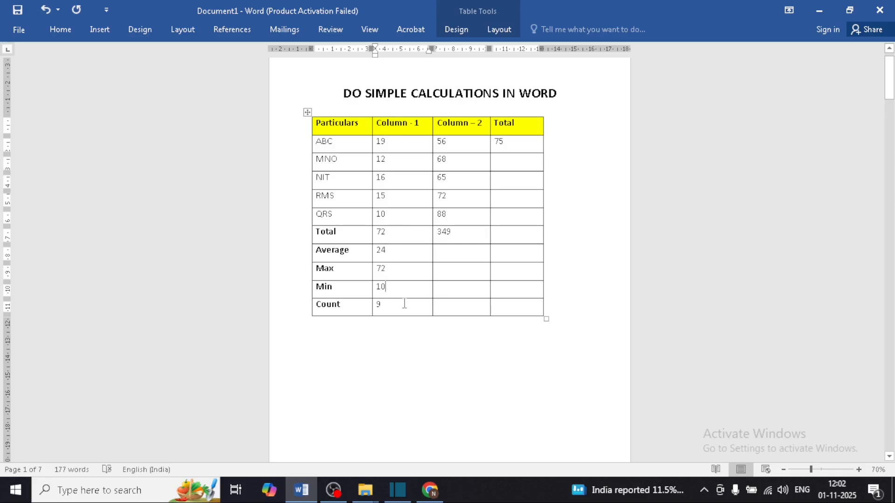
{"action": "left_click", "coordinate": [382, 305]}
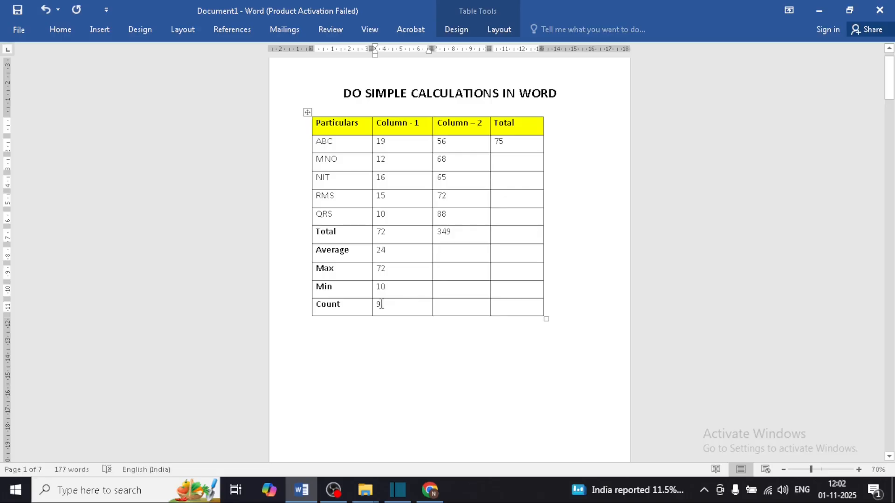